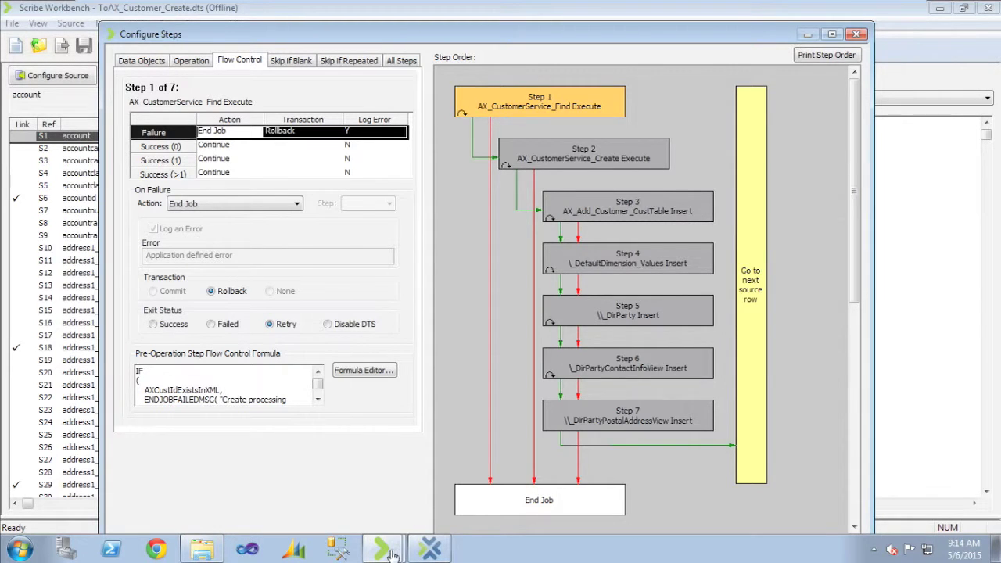
# - Switch to the Sample.dts window, close its step configuration and show only the target fields of the DirParty Insert step
pyautogui.moveTo(393, 553)
pyautogui.click(420, 426)
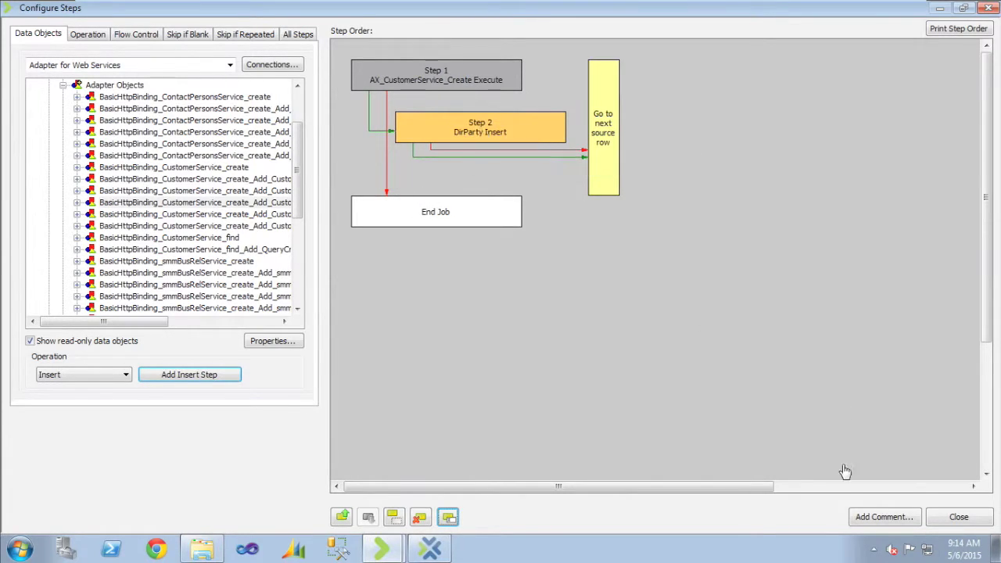
pyautogui.click(957, 519)
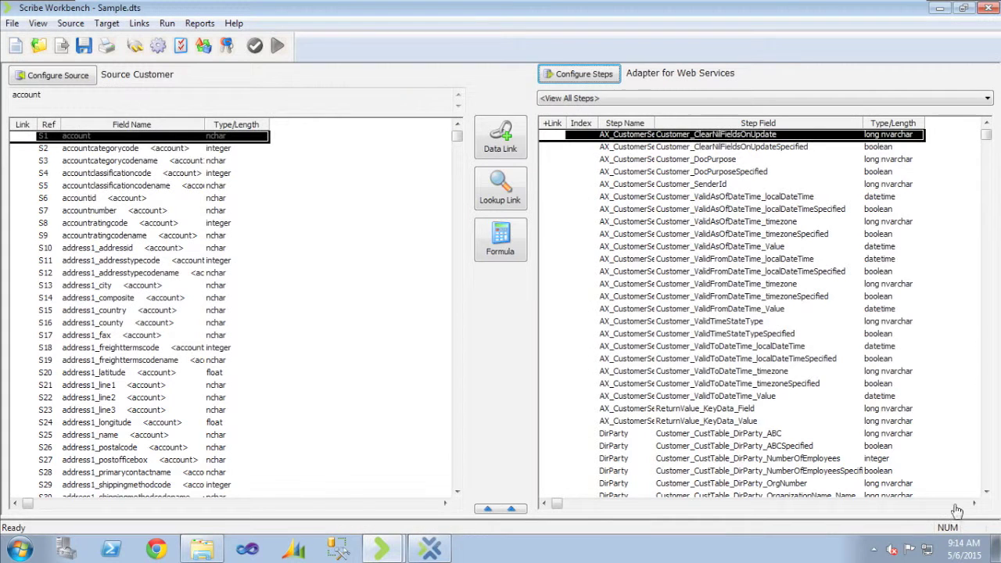
pyautogui.click(674, 98)
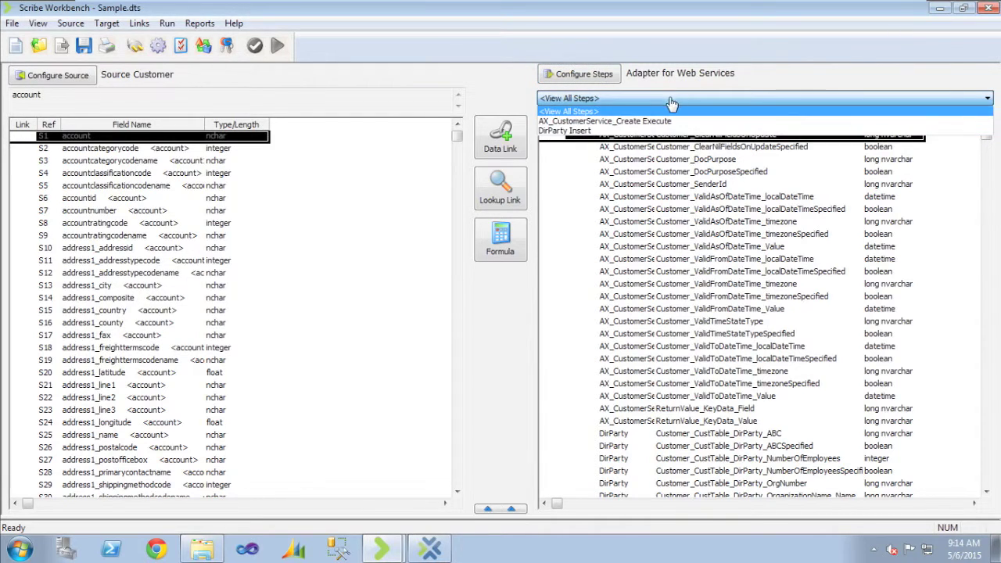
pyautogui.click(615, 131)
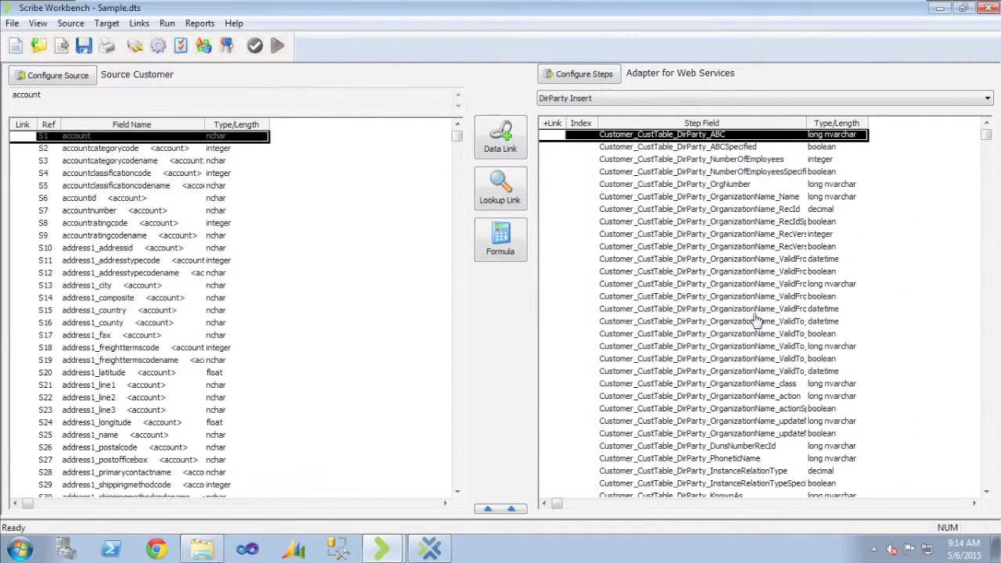
# - Data-link the account source field name (S132) to the target field Customer_CustTable_DirParty_OrganizationName_Name
pyautogui.moveTo(809, 129); pyautogui.dragTo(862, 131)
pyautogui.click(791, 200)
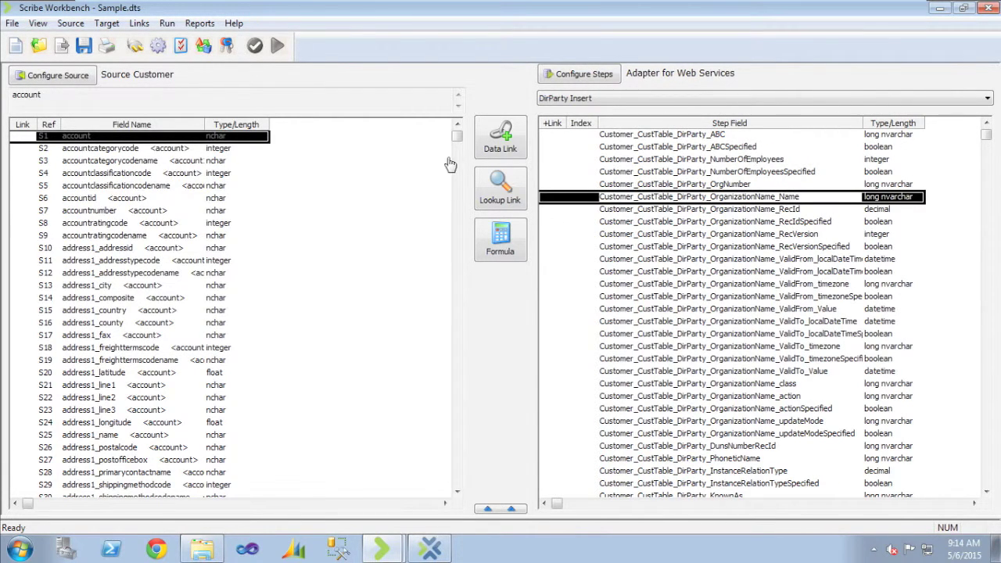
pyautogui.scroll(-3, 380, 234)
pyautogui.scroll(3, 394, 192)
pyautogui.moveTo(457, 148); pyautogui.dragTo(457, 179)
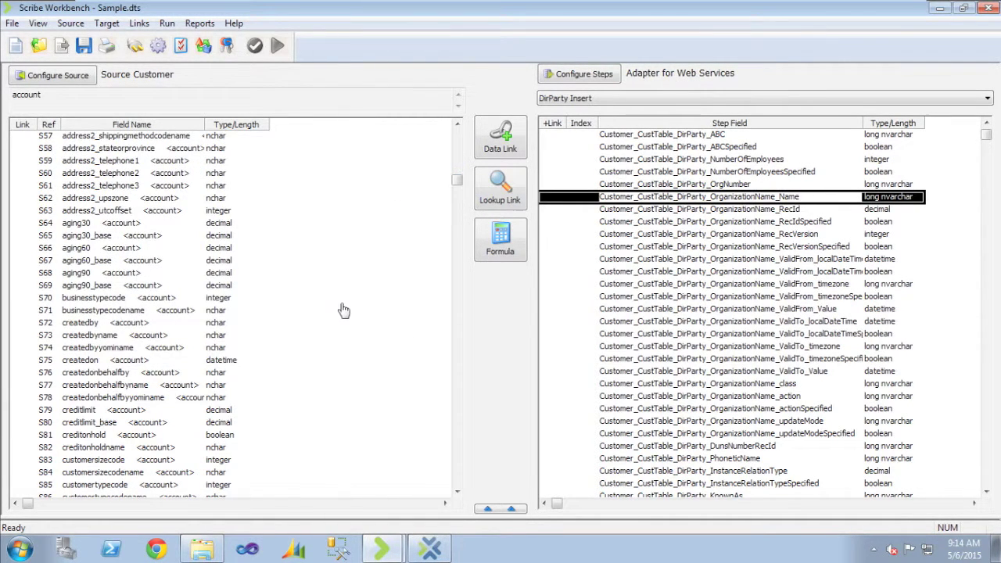
pyautogui.scroll(-9, 369, 312)
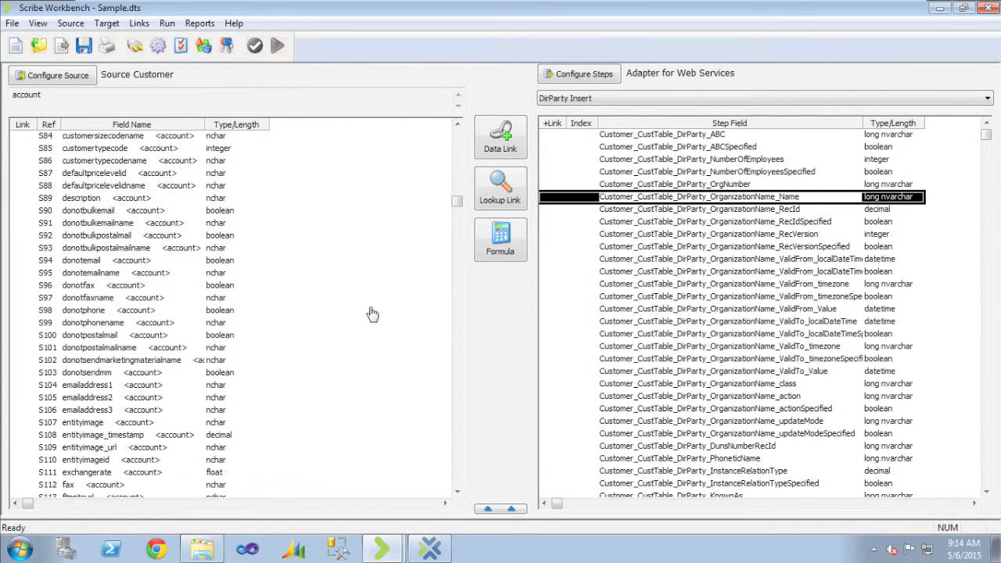
pyautogui.scroll(-2, 375, 310)
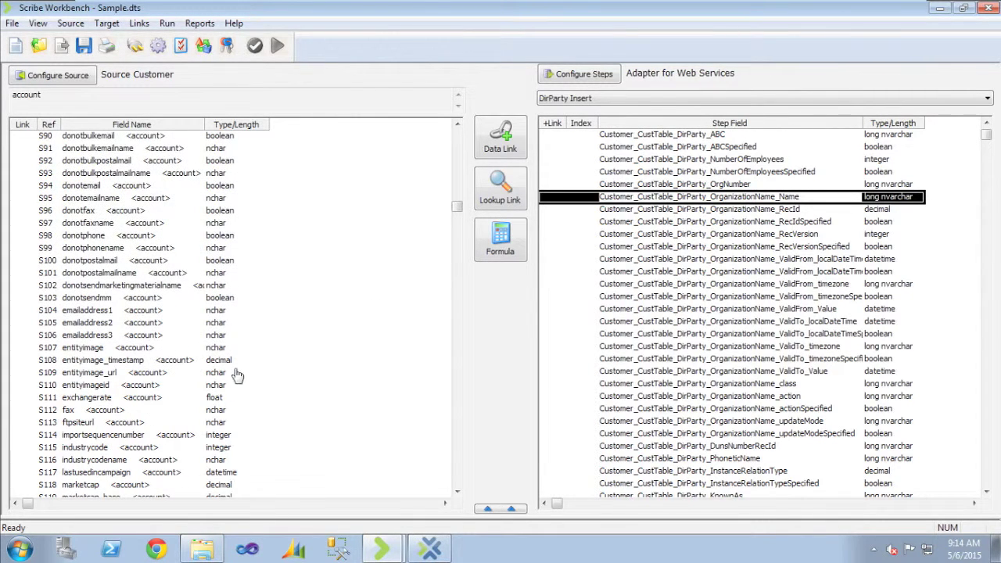
pyautogui.scroll(-4, 100, 484)
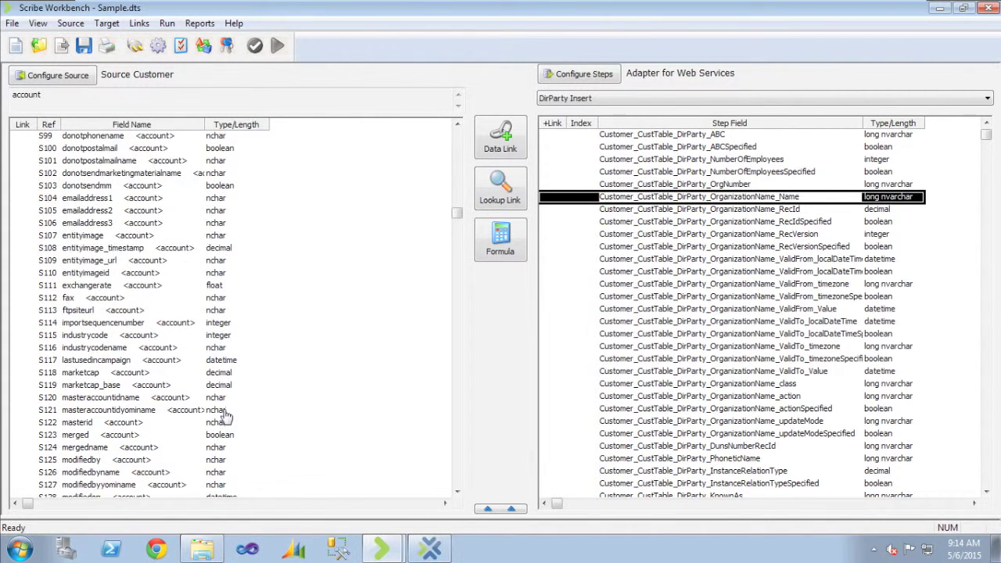
pyautogui.scroll(-5, 144, 407)
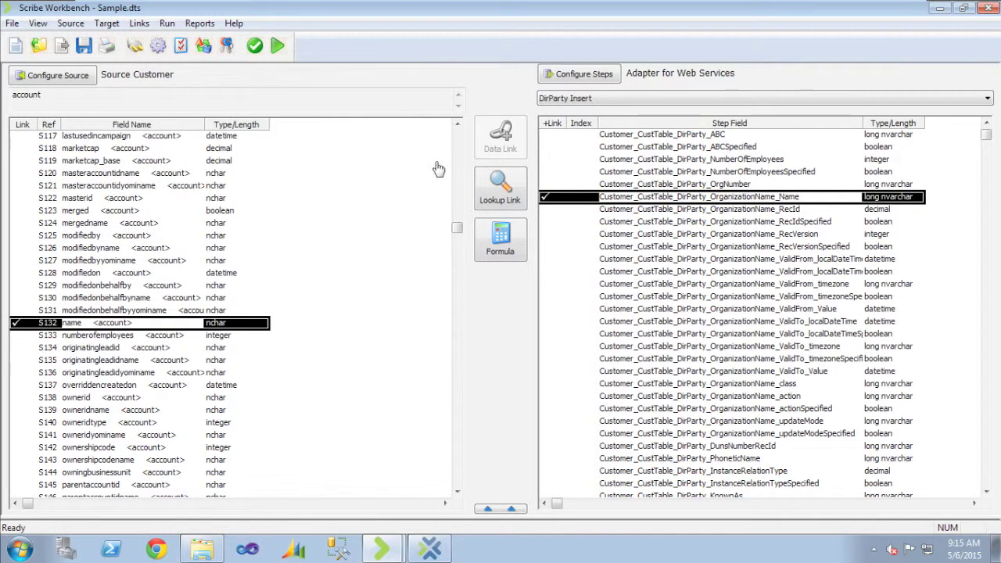
# - Review the failed entries in the Execution Log Viewer, and return to Sample.dts in Scribe Workbench
pyautogui.click(601, 100)
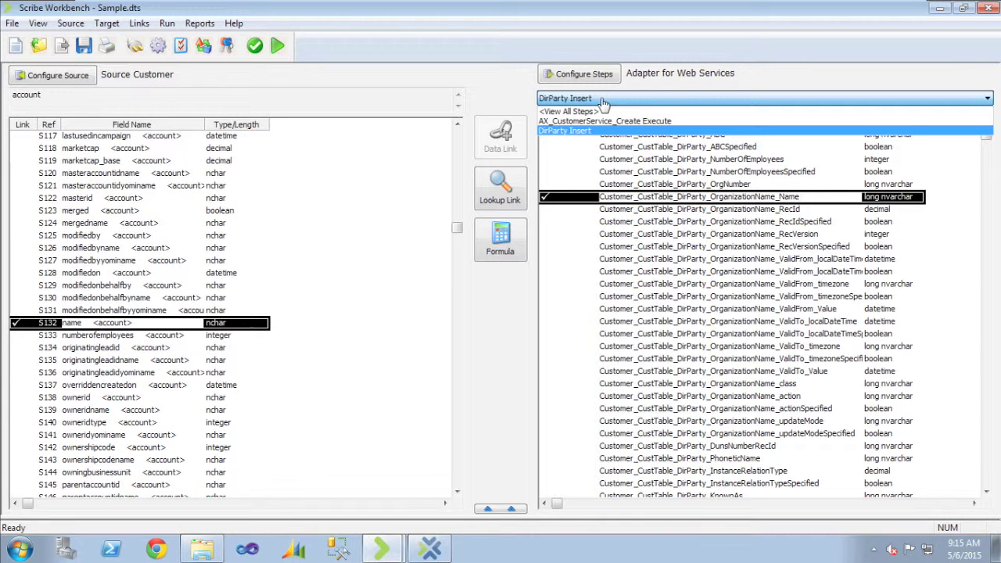
pyautogui.click(434, 555)
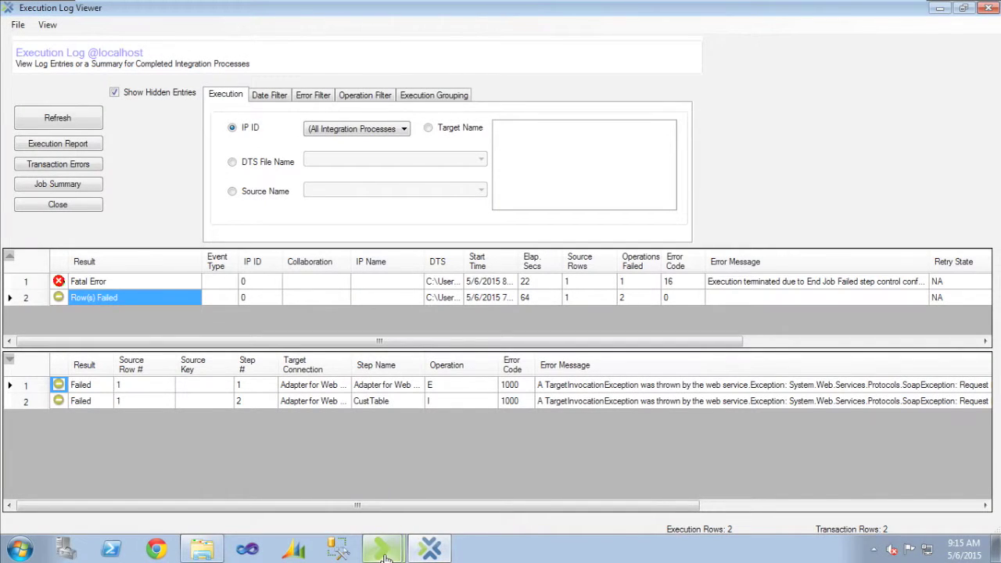
pyautogui.moveTo(384, 557)
pyautogui.click(337, 491)
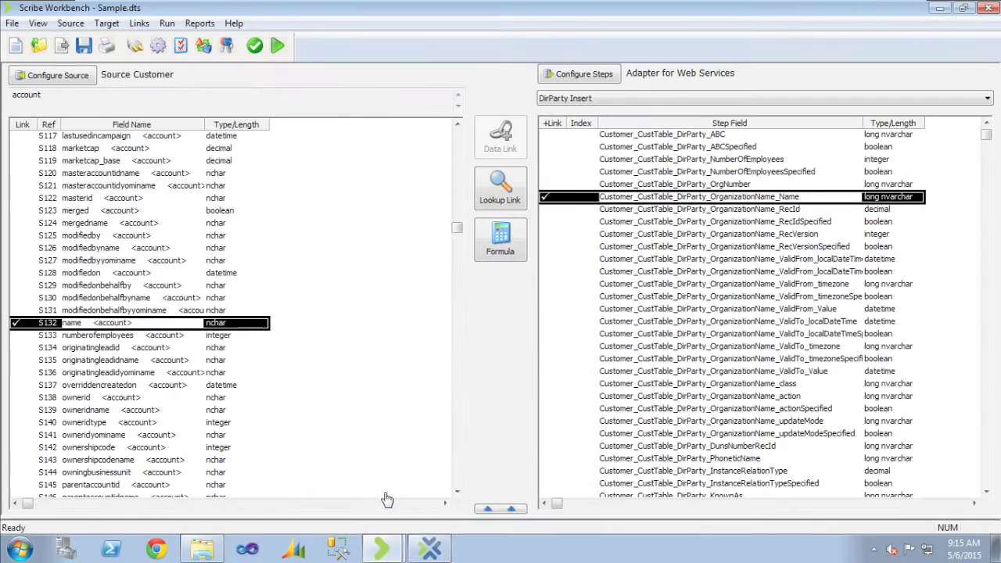
# - Review the flow control settings of the AX_CustomerService_Create Execute step, and close the step configuration
pyautogui.click(733, 98)
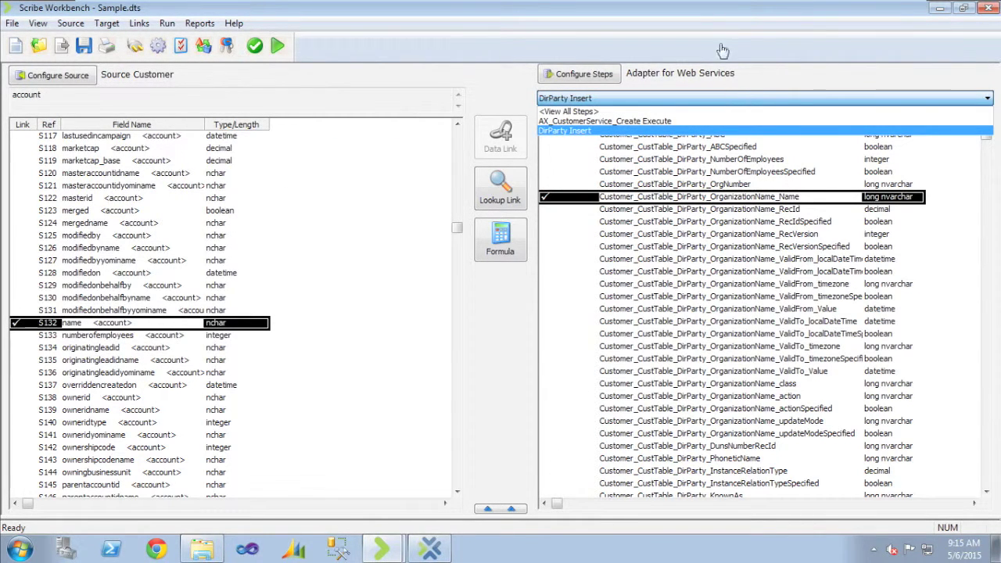
pyautogui.click(587, 72)
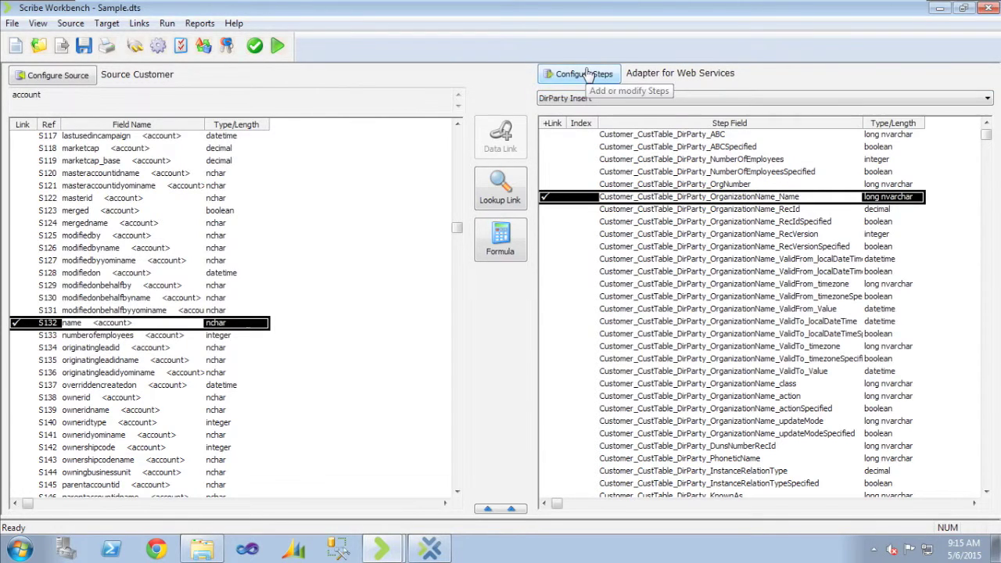
pyautogui.click(587, 72)
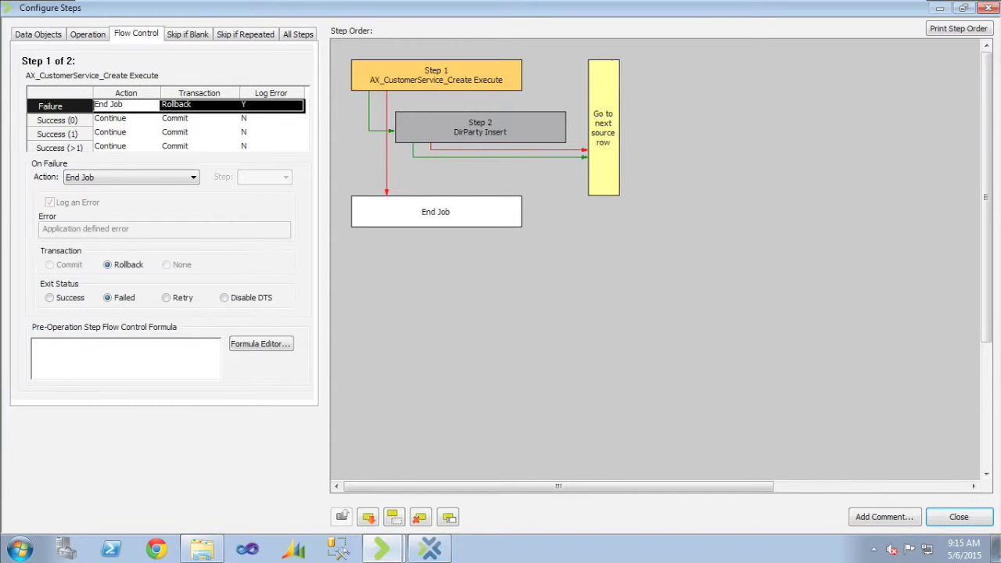
pyautogui.click(957, 517)
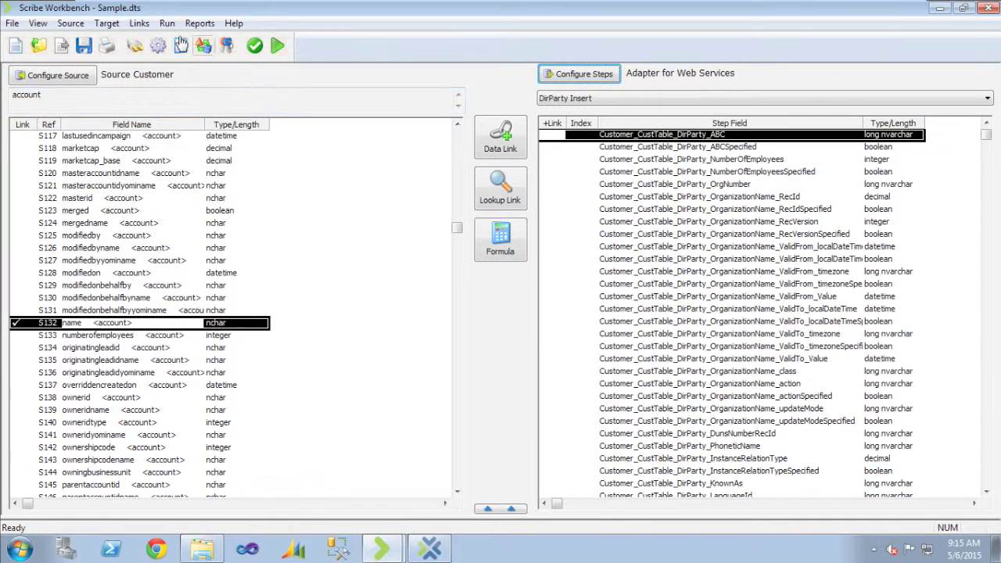
# - Start changing the Adapter for Web Services connection, save Sample.dts, and open the My New AX Port web service for editing
pyautogui.click(134, 46)
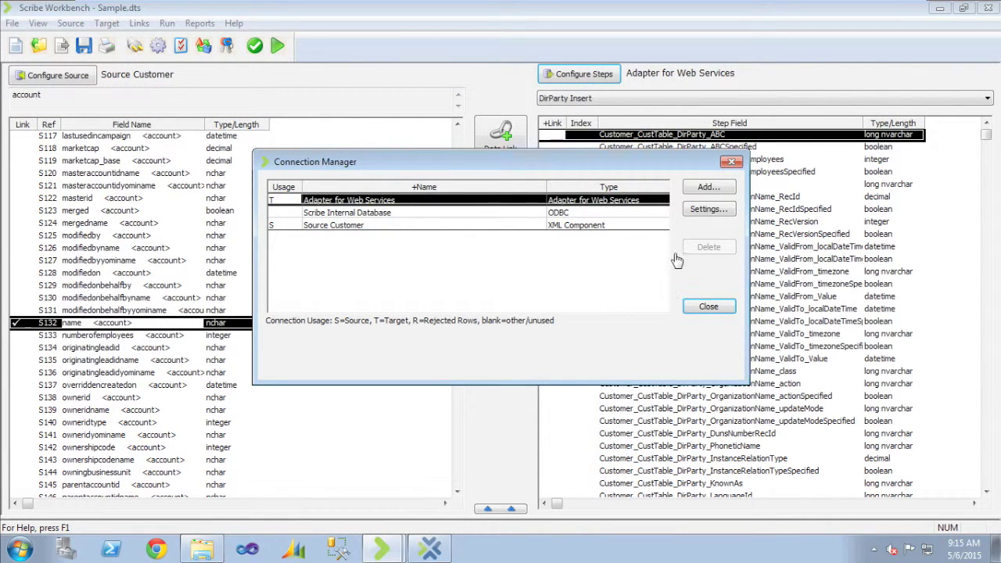
pyautogui.click(701, 211)
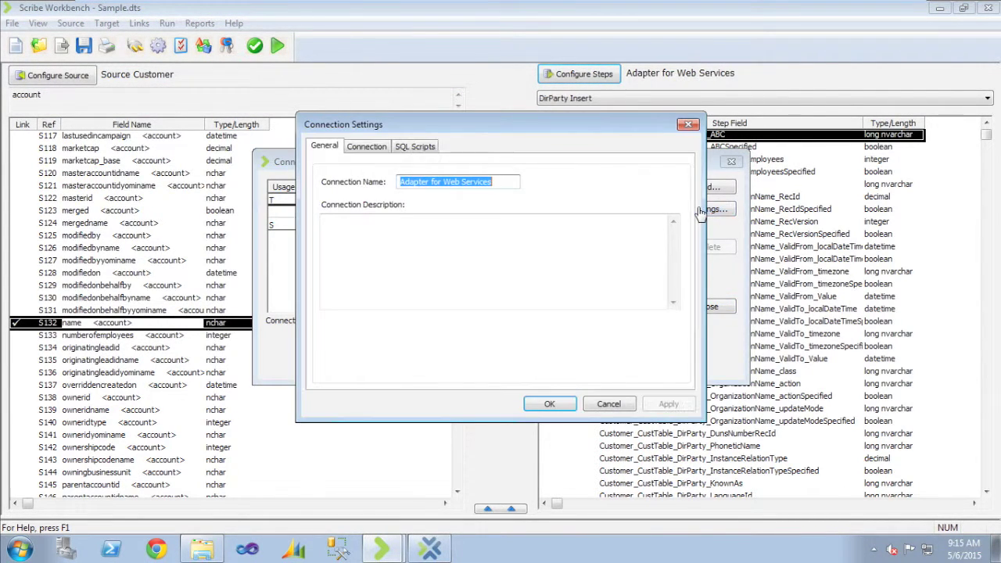
pyautogui.click(367, 148)
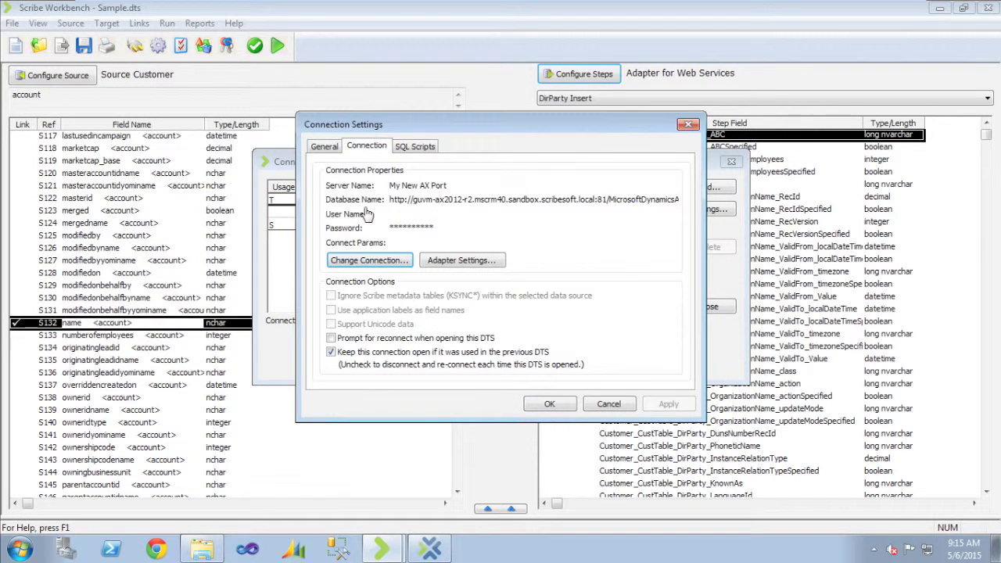
pyautogui.click(377, 264)
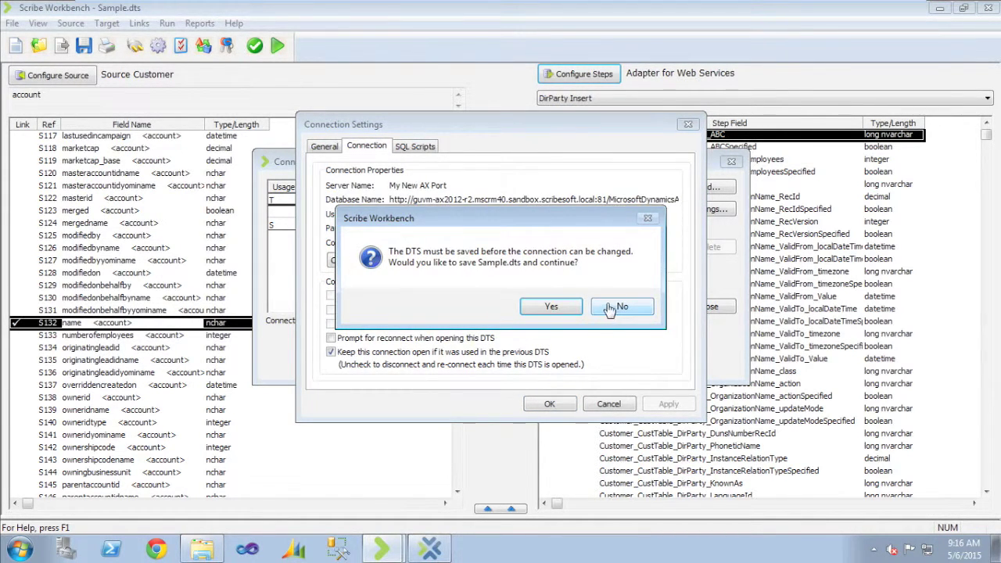
pyautogui.click(571, 309)
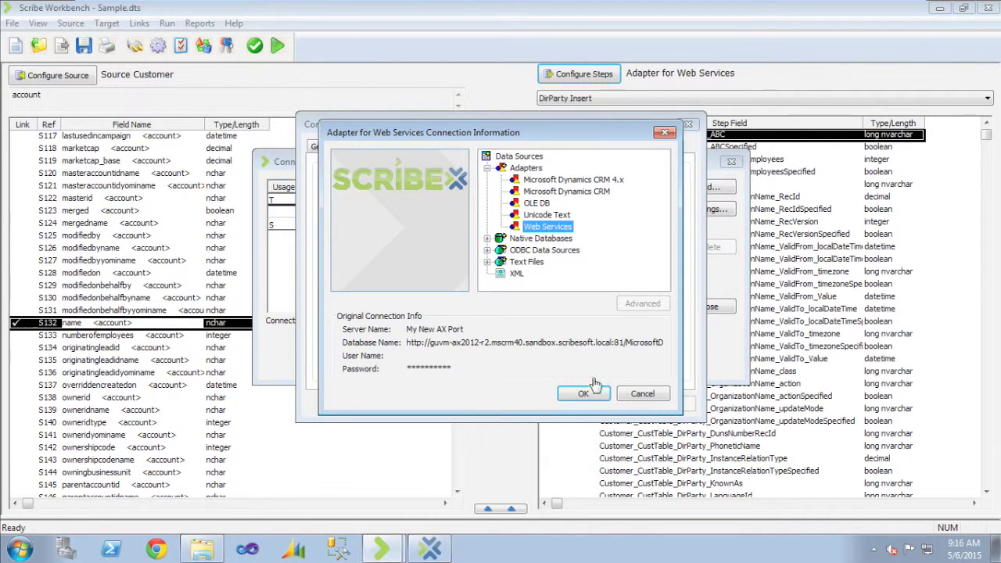
pyautogui.click(586, 393)
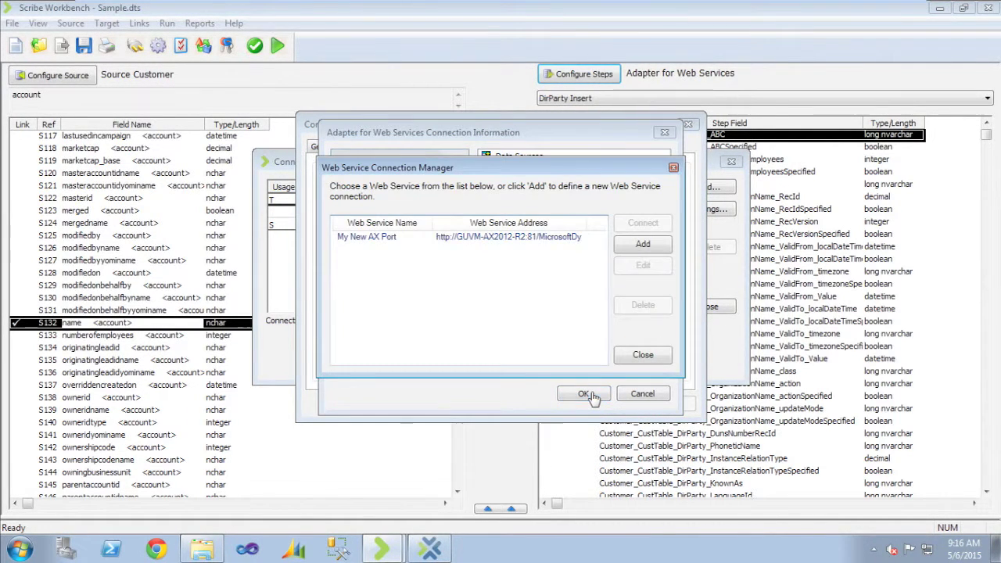
pyautogui.click(558, 242)
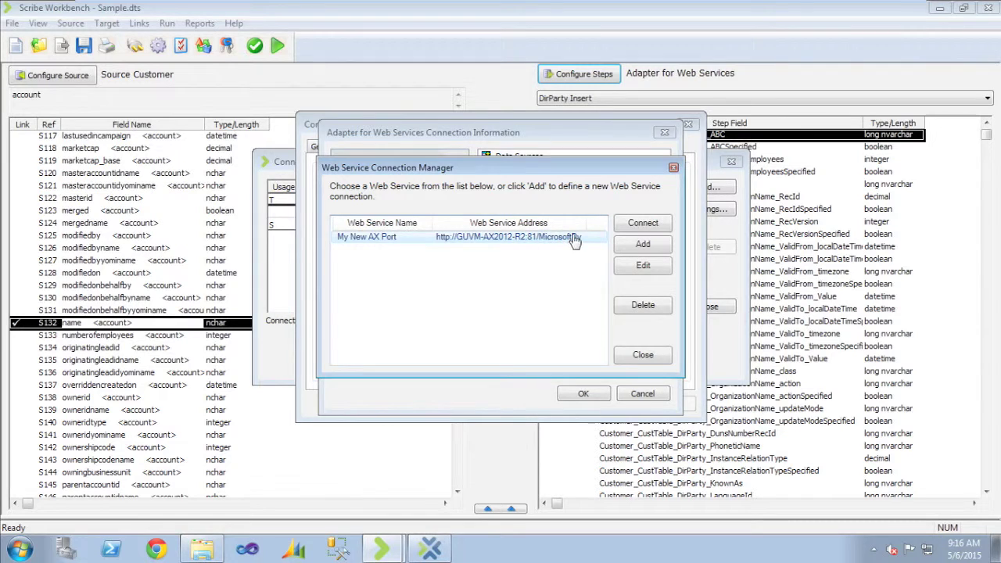
pyautogui.doubleClick(502, 244)
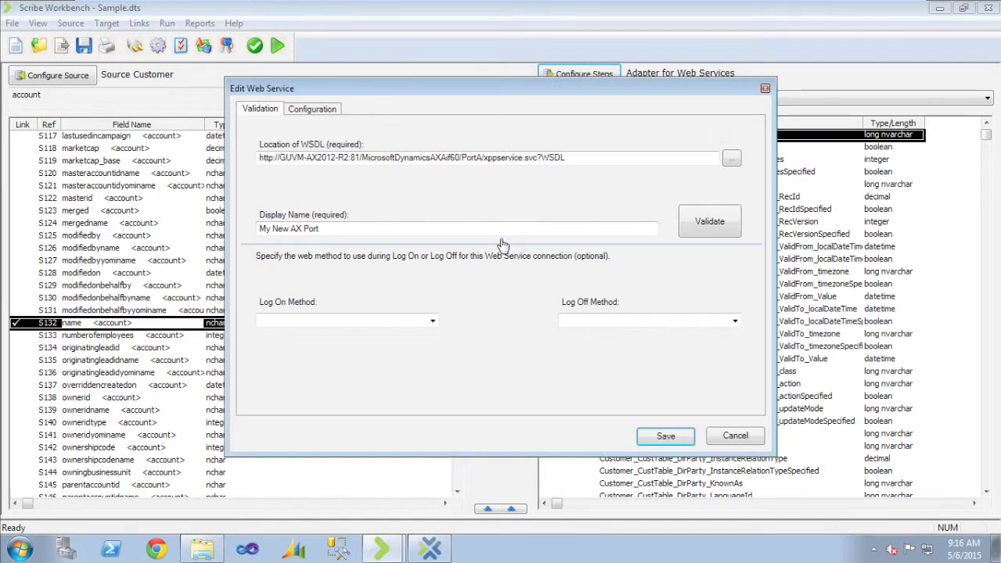
# - Set the Customer_CustTable and Customer_CustTable_DirParty array elements of BasicHttpBinding_CustomerService_create to 1, and save the web service
pyautogui.click(304, 111)
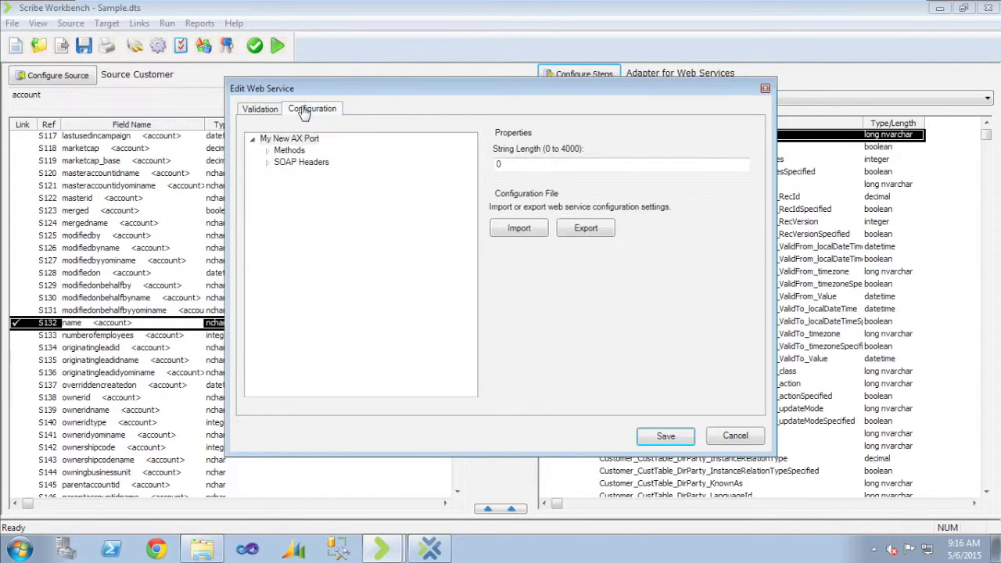
pyautogui.click(268, 152)
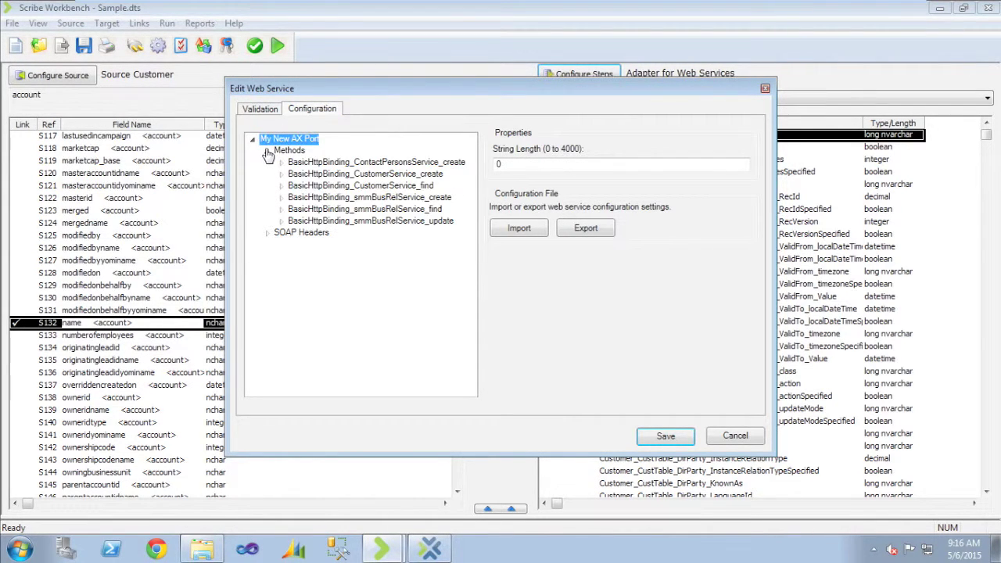
pyautogui.click(362, 174)
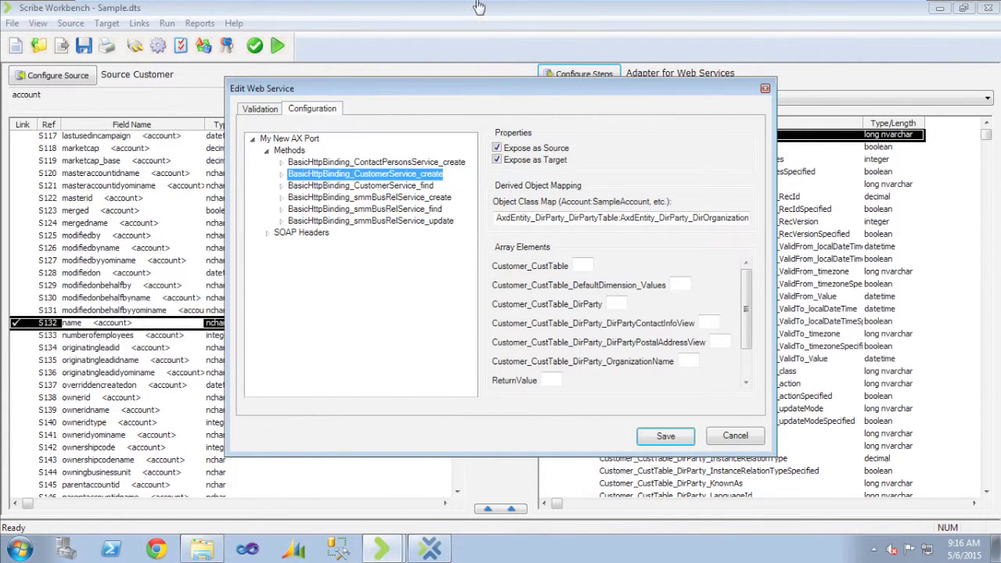
pyautogui.moveTo(479, 8)
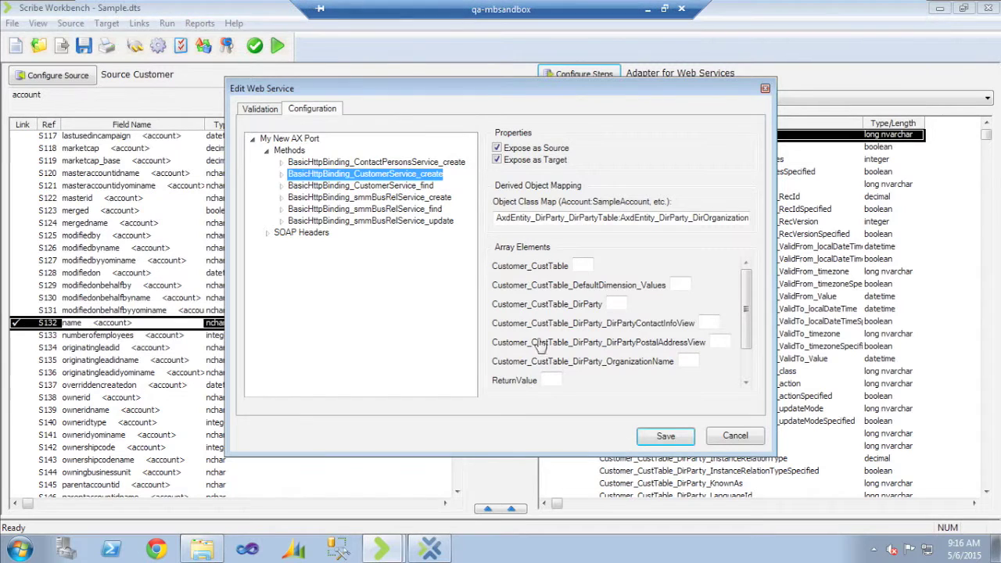
pyautogui.click(583, 266)
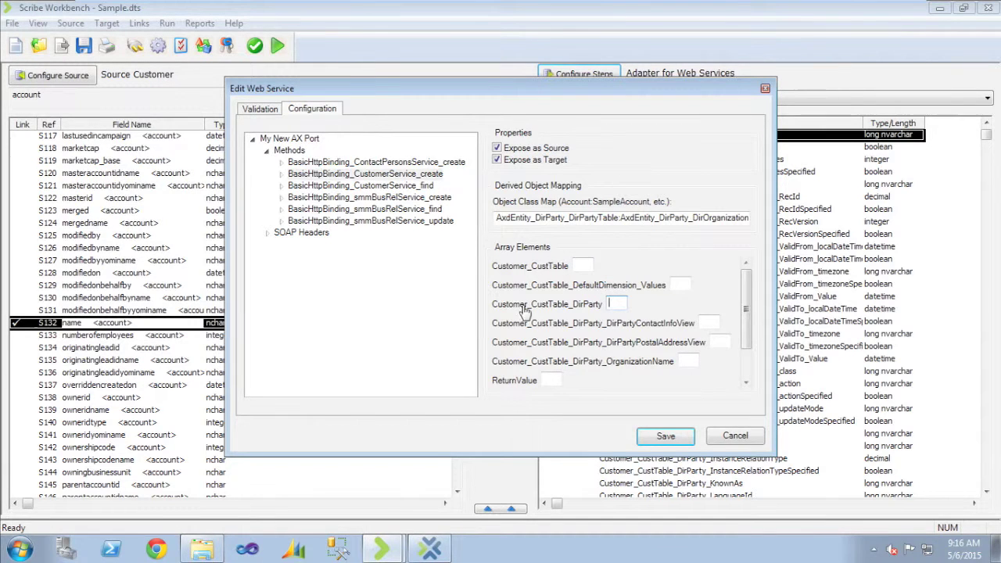
pyautogui.moveTo(569, 269)
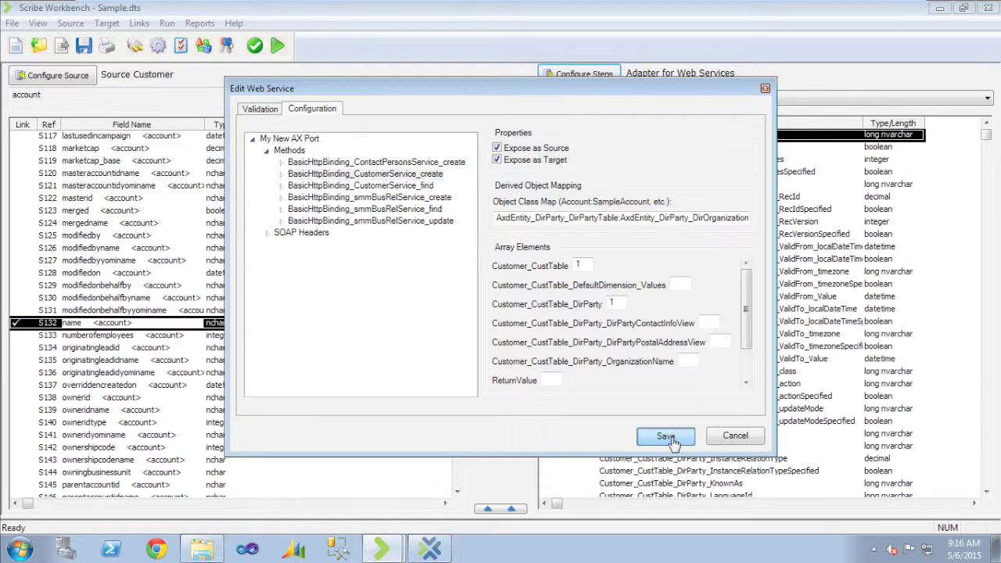
pyautogui.click(666, 437)
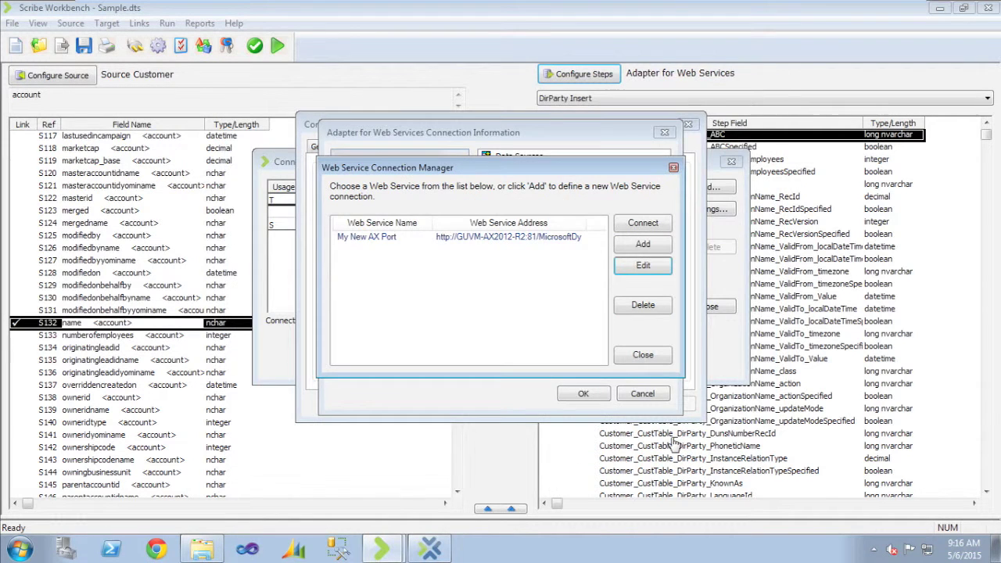
# - Reconnect the adapter to the My New AX Port web service
pyautogui.click(535, 241)
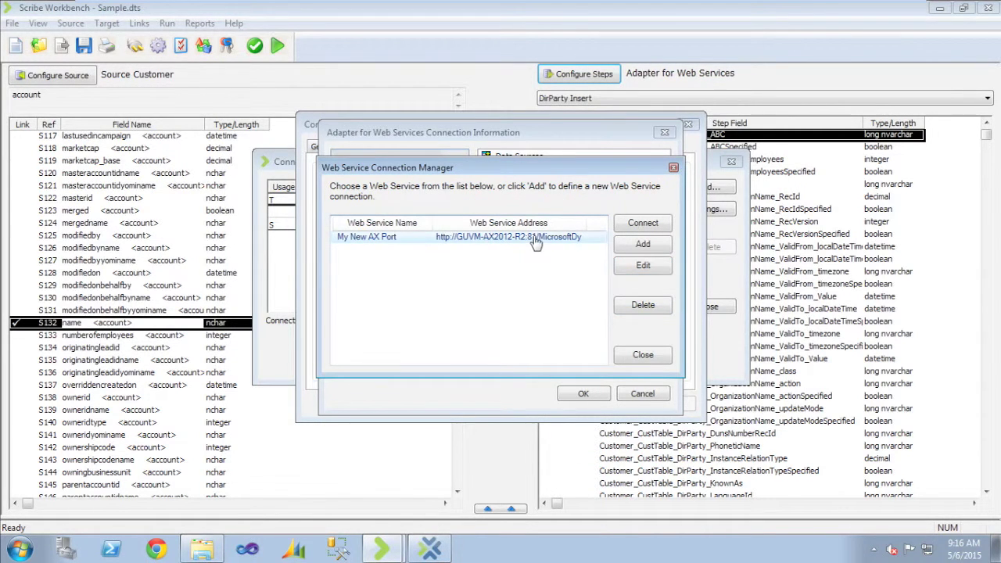
pyautogui.click(645, 225)
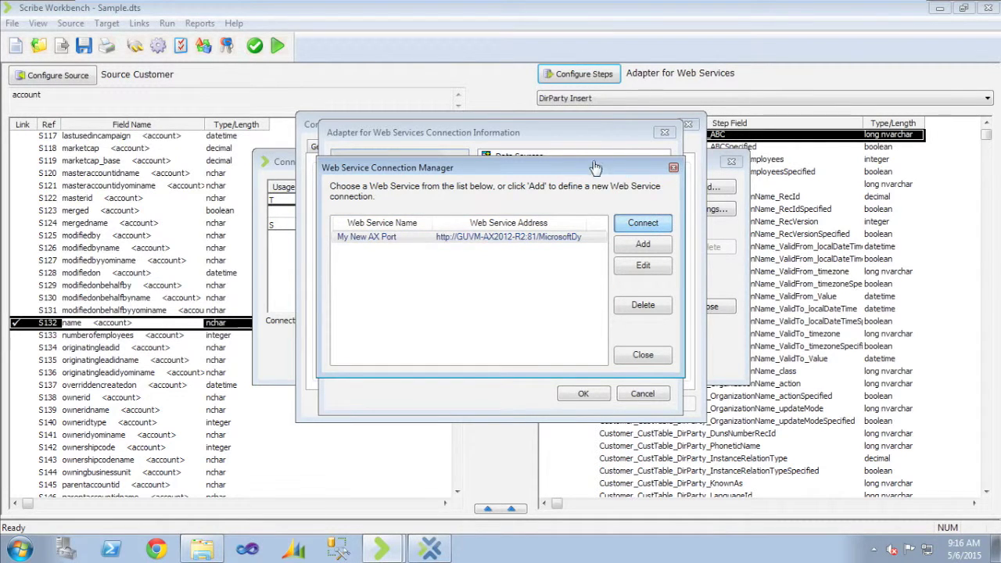
pyautogui.click(630, 229)
pyautogui.click(553, 350)
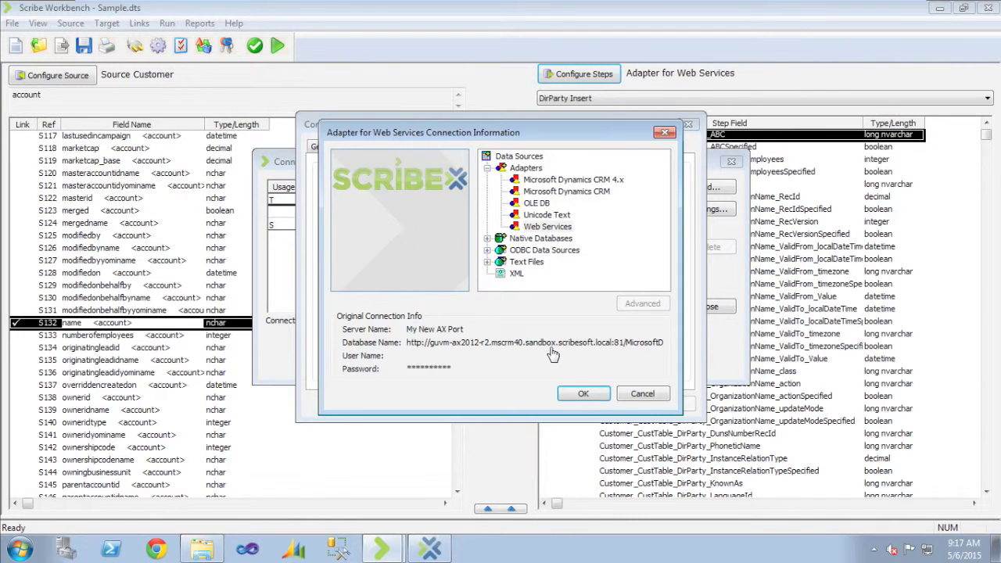
# - Accept the reconnected adapter and the removal of missing objects and fields, decline applying the change to other DTS files, and close the connection settings
pyautogui.press('Return')
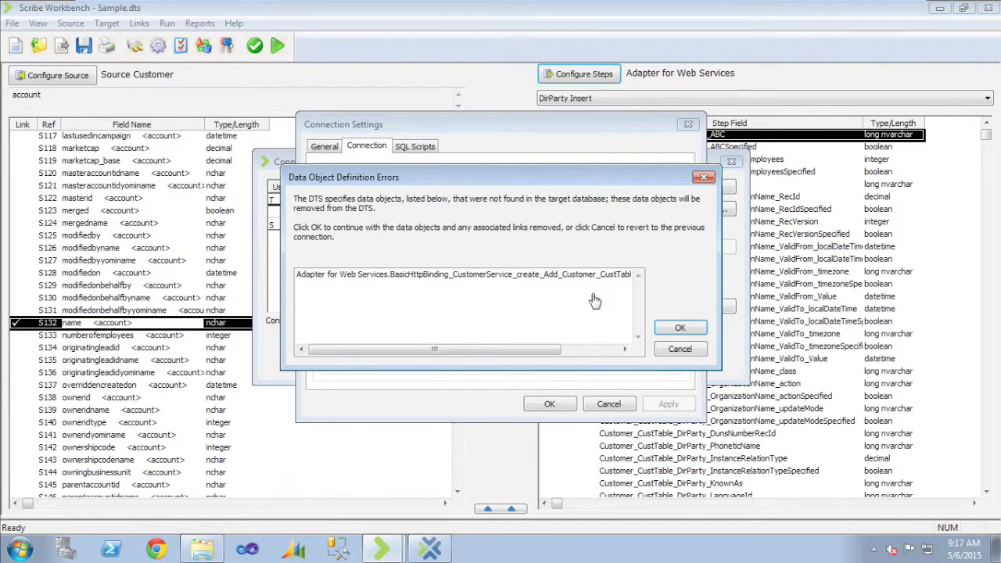
pyautogui.click(662, 328)
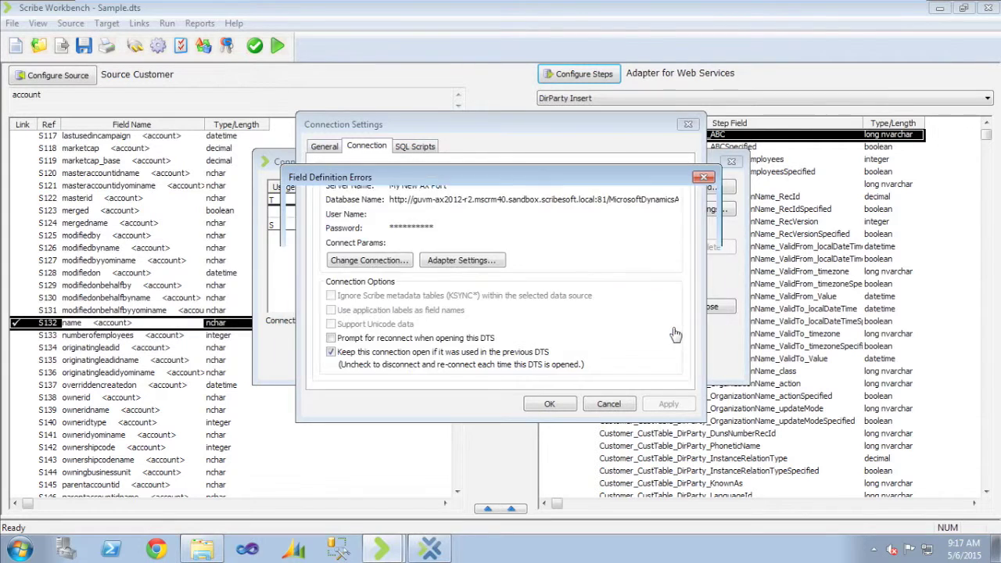
pyautogui.click(674, 331)
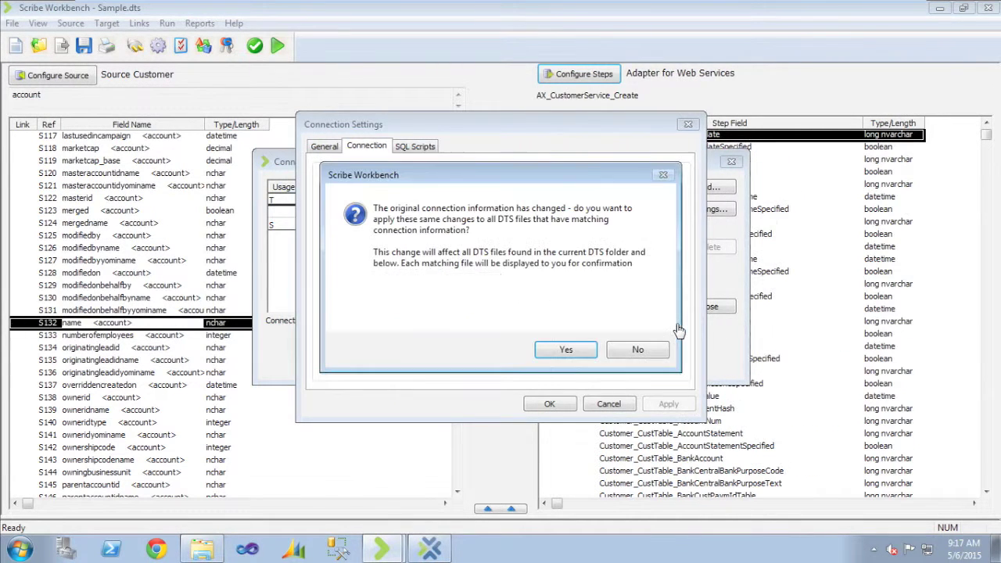
pyautogui.click(639, 351)
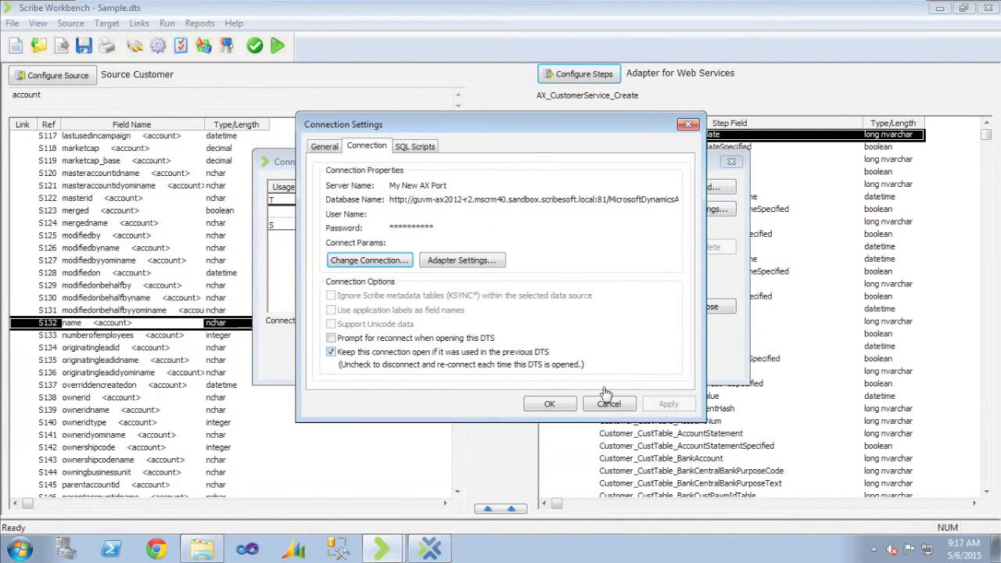
pyautogui.click(562, 404)
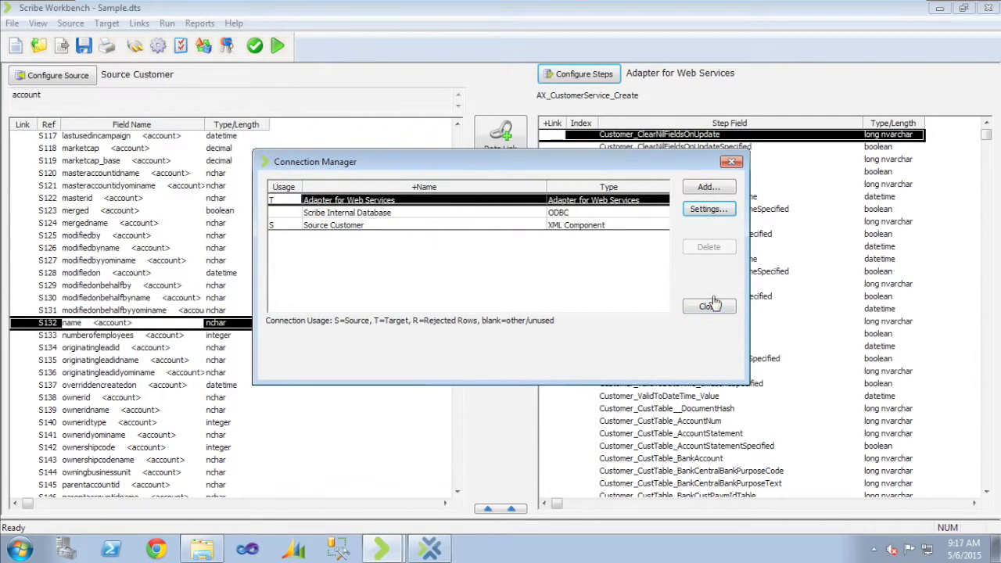
pyautogui.click(708, 306)
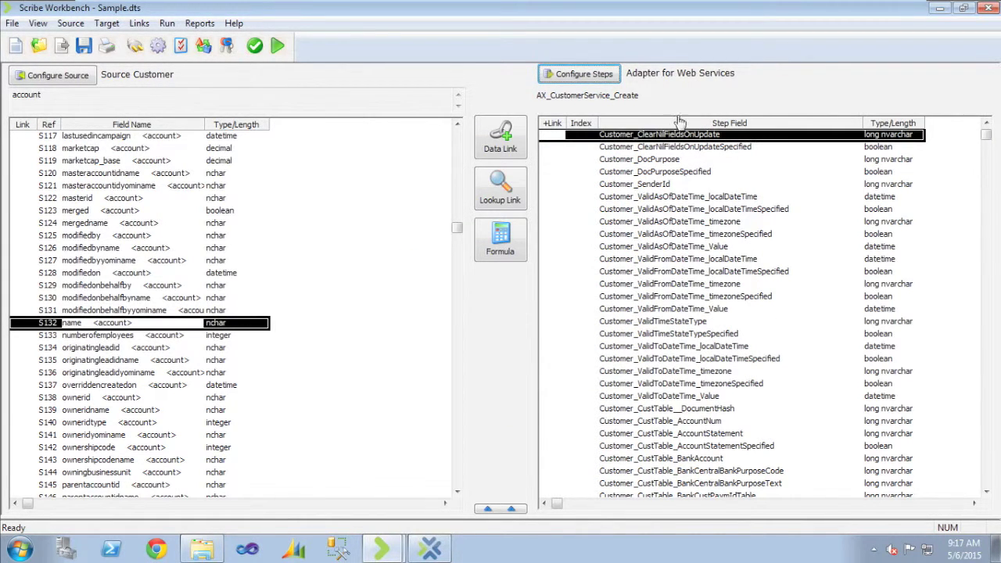
# - Examine the adapter objects available for the web service in the step configuration, and close the configuration
pyautogui.click(607, 75)
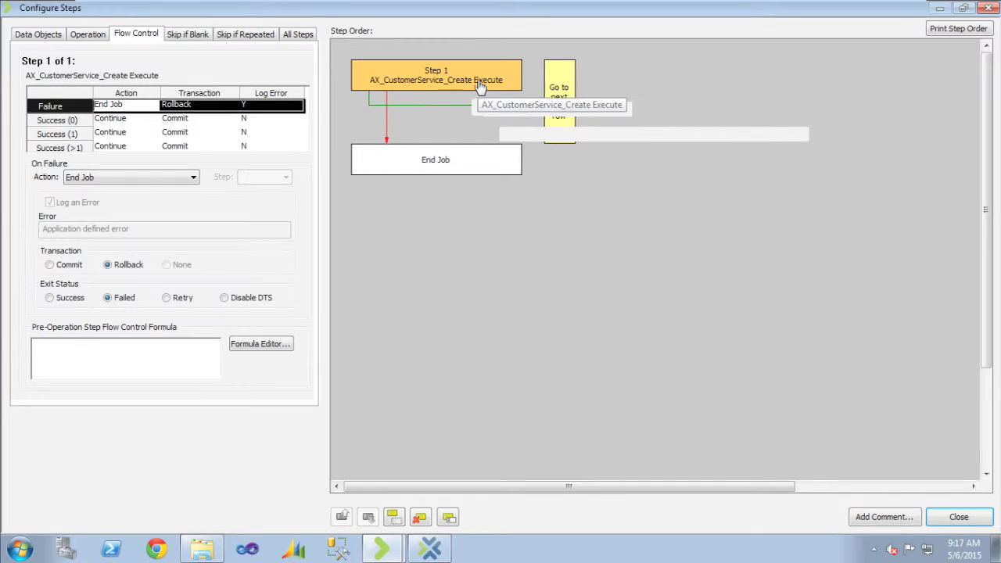
pyautogui.click(36, 36)
pyautogui.click(69, 146)
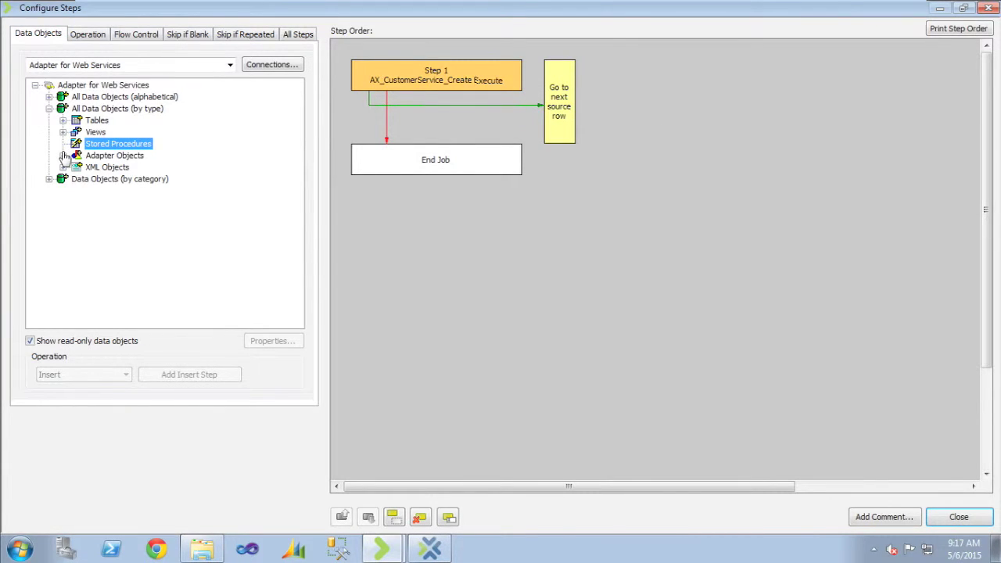
pyautogui.doubleClick(64, 156)
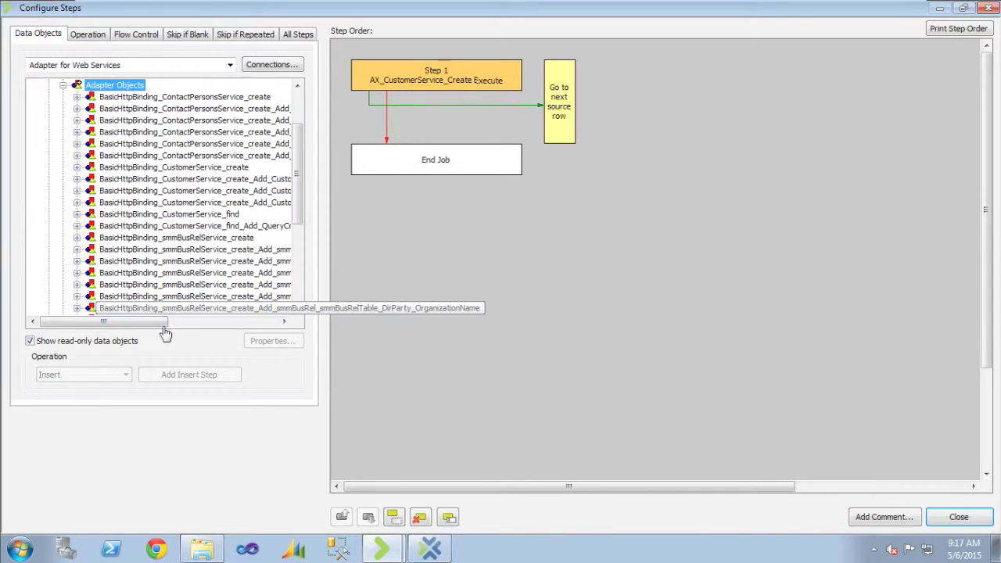
pyautogui.moveTo(136, 322); pyautogui.dragTo(272, 320)
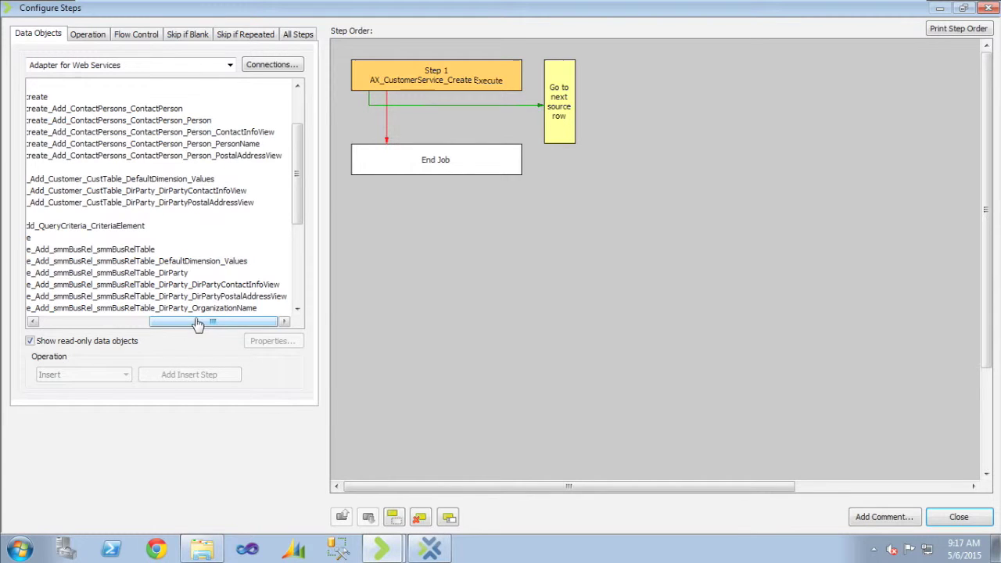
pyautogui.moveTo(153, 321); pyautogui.dragTo(53, 319)
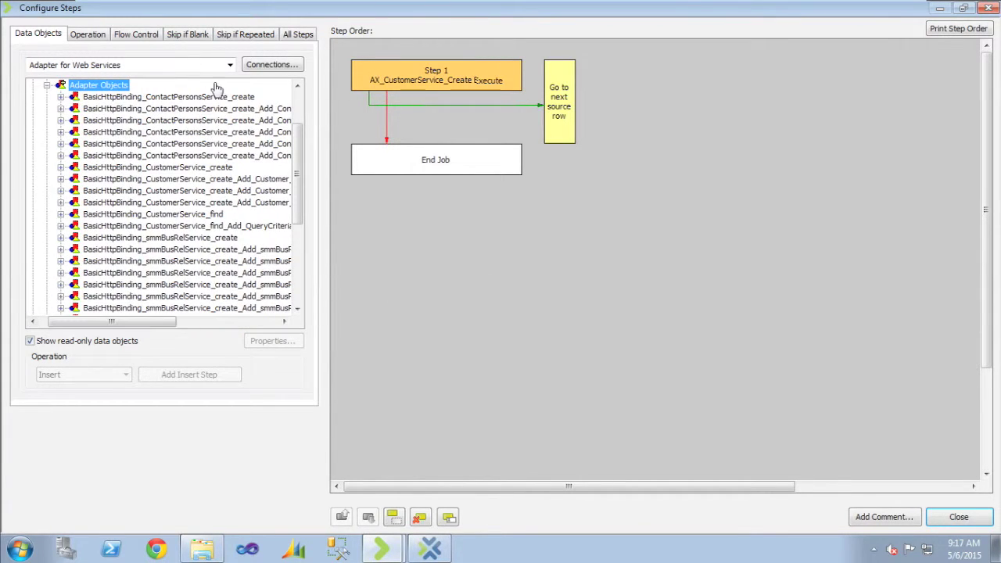
pyautogui.click(966, 518)
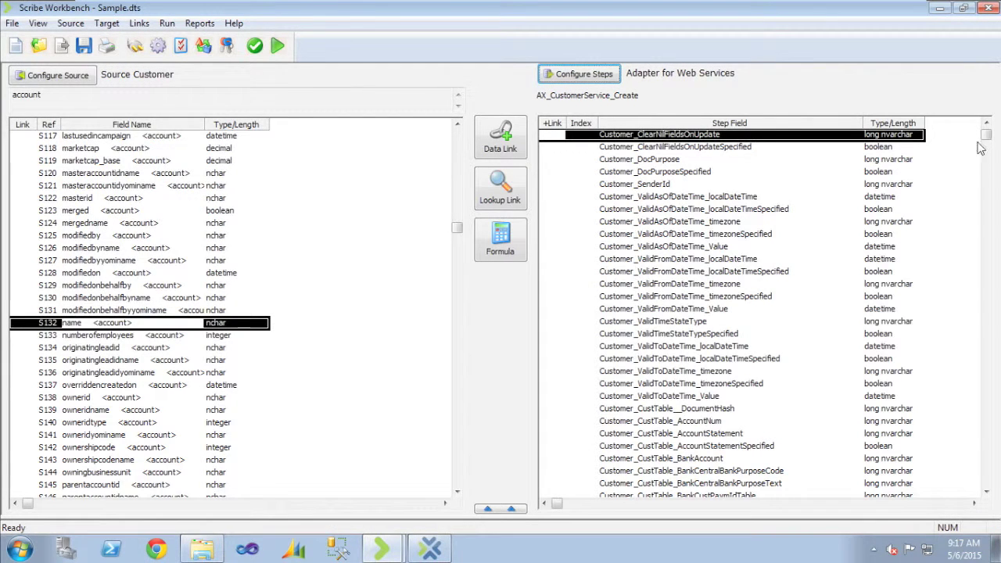
# - Link the account name source field to Customer_CustTable_DirParty_OrganizationName_Name with a data link
pyautogui.click(986, 213)
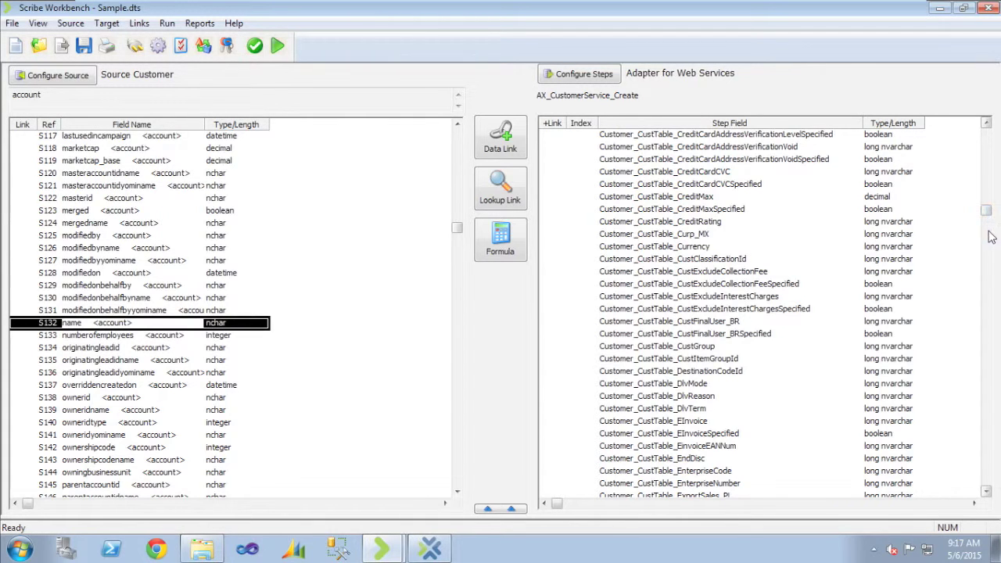
pyautogui.click(986, 238)
pyautogui.click(986, 284)
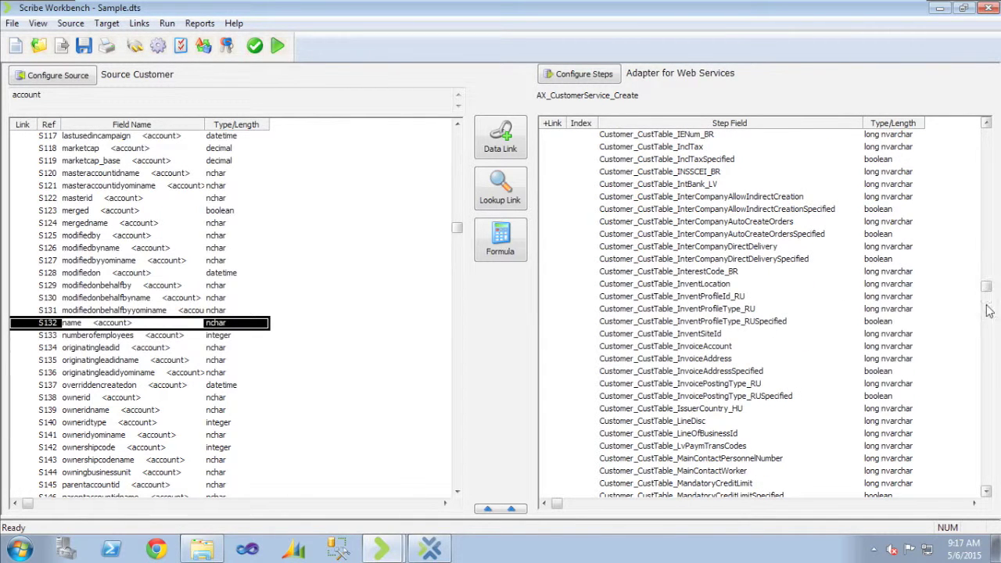
pyautogui.click(986, 365)
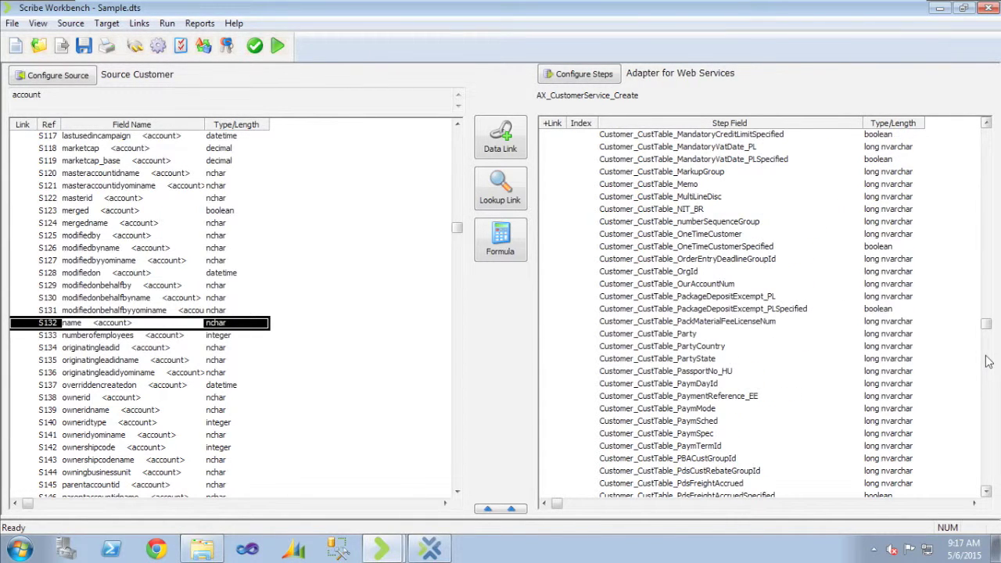
pyautogui.click(986, 361)
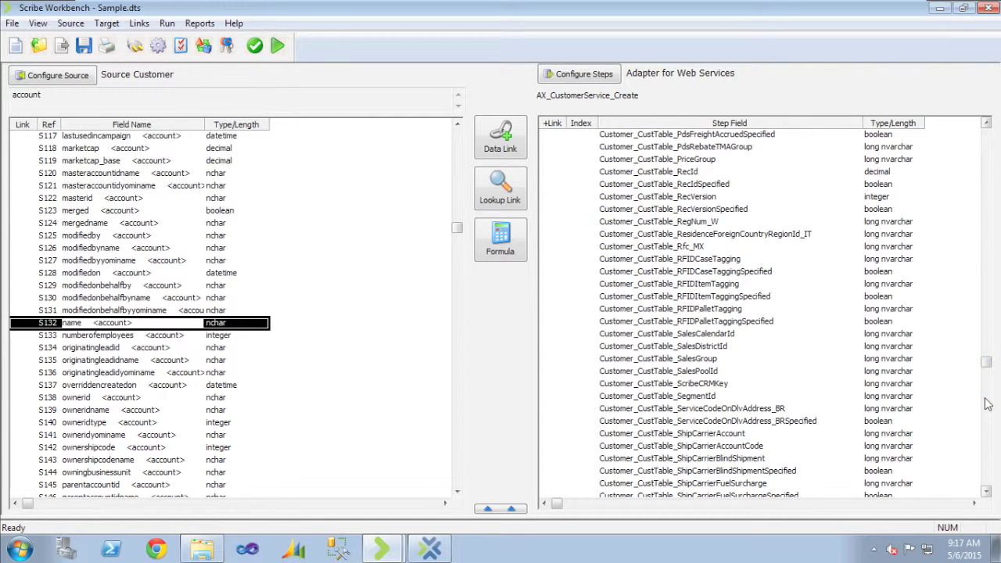
pyautogui.click(986, 403)
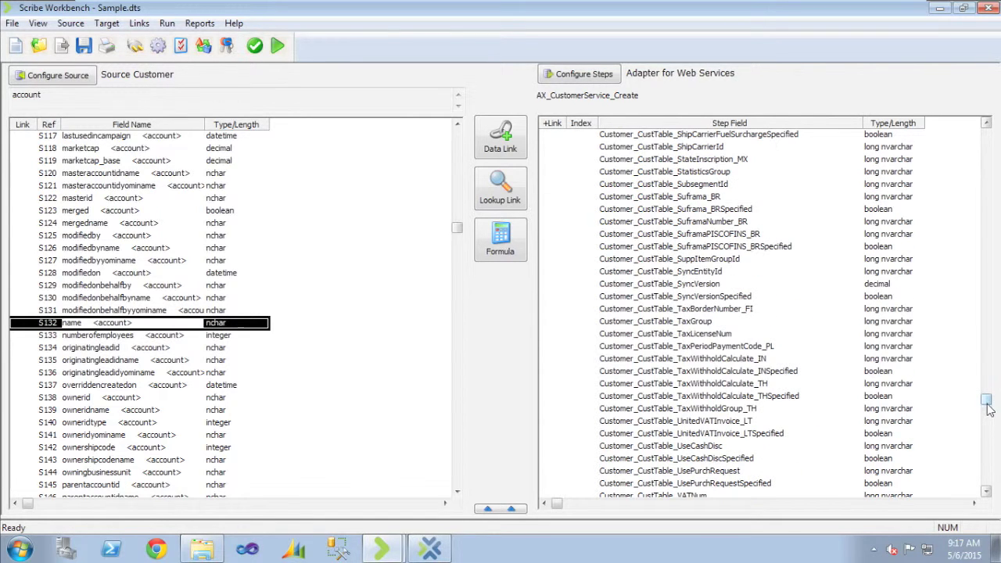
pyautogui.click(987, 444)
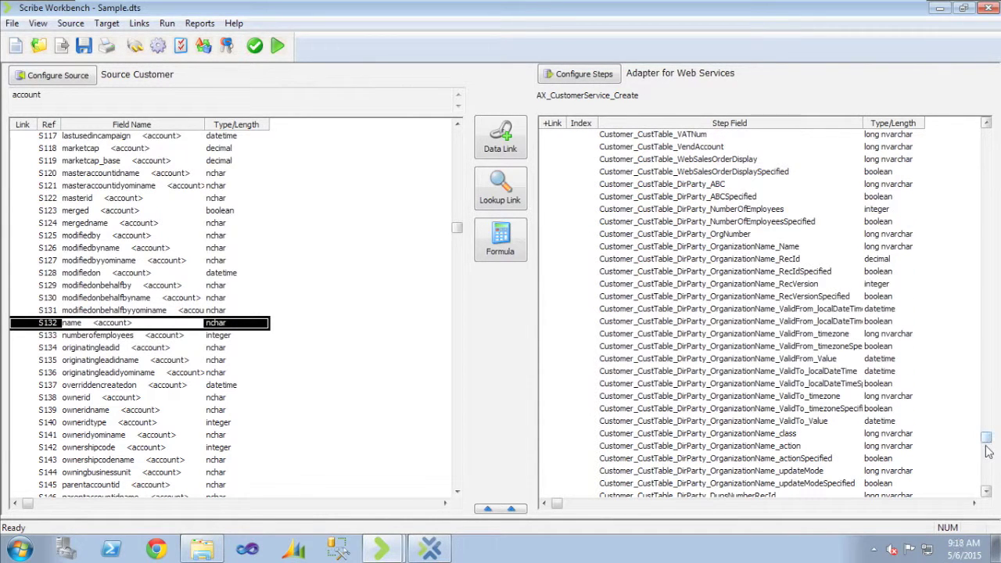
pyautogui.click(739, 247)
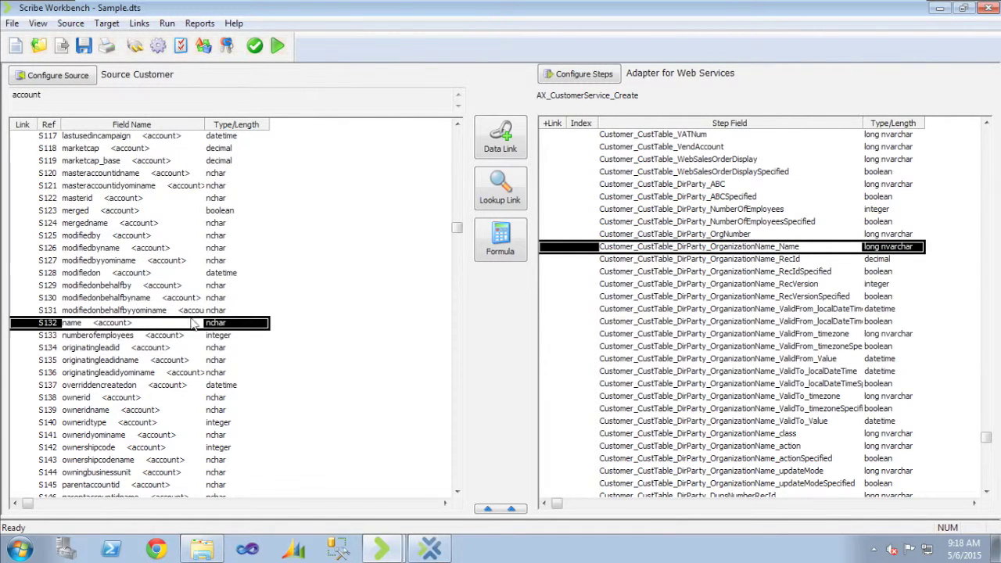
pyautogui.click(500, 136)
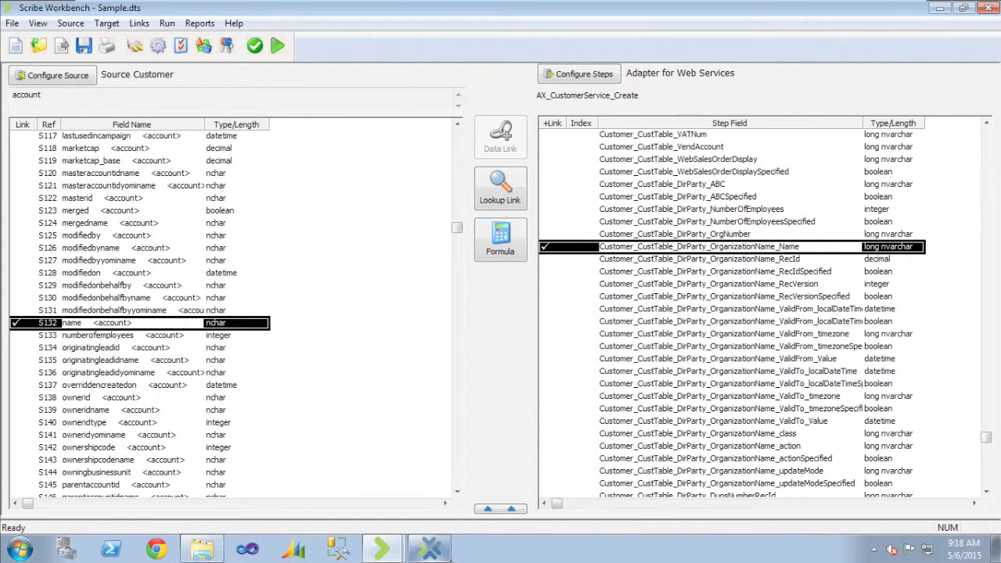
# - Review the operation and flow control settings of the AX_CustomerService_Create Execute step
pyautogui.click(583, 73)
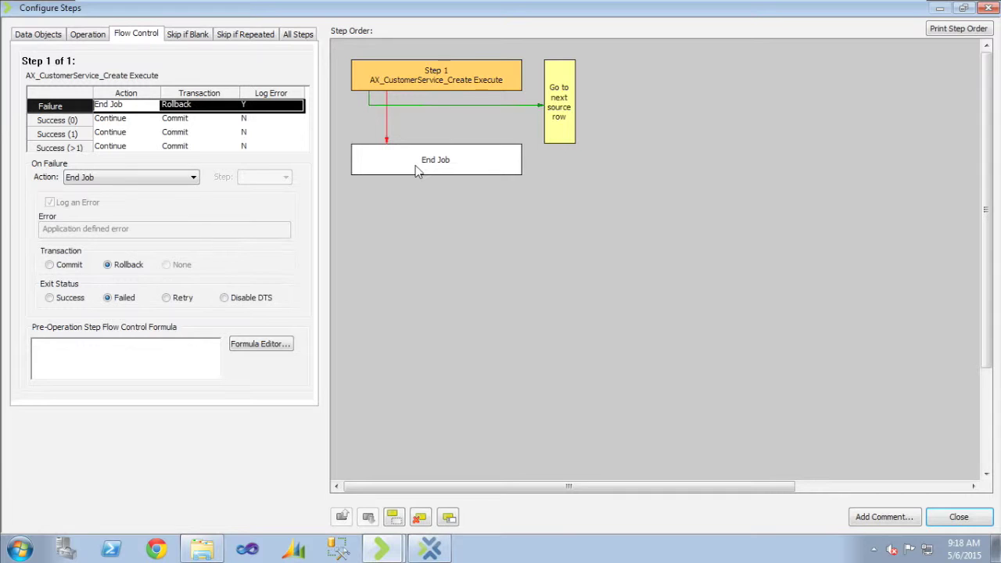
pyautogui.click(82, 36)
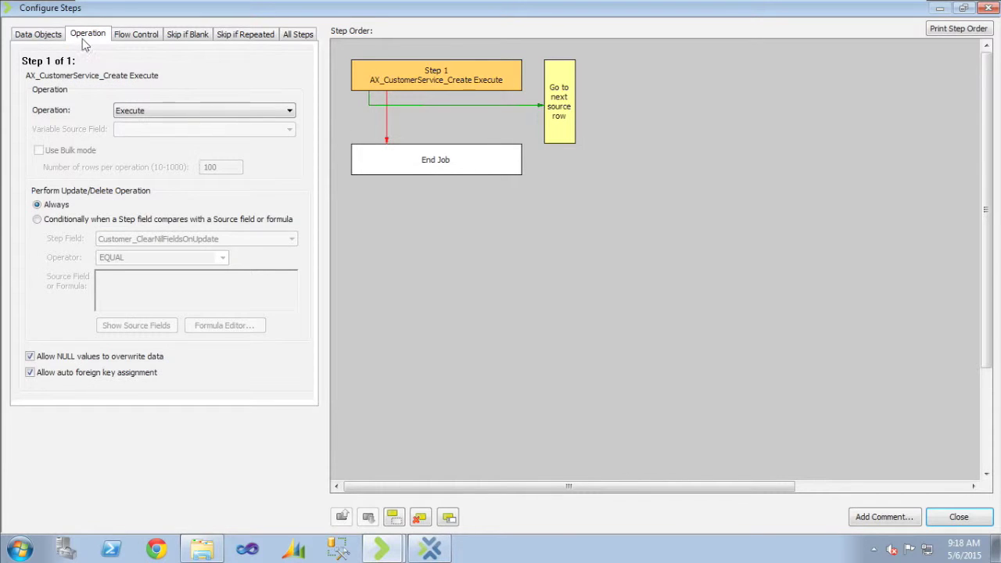
pyautogui.click(127, 39)
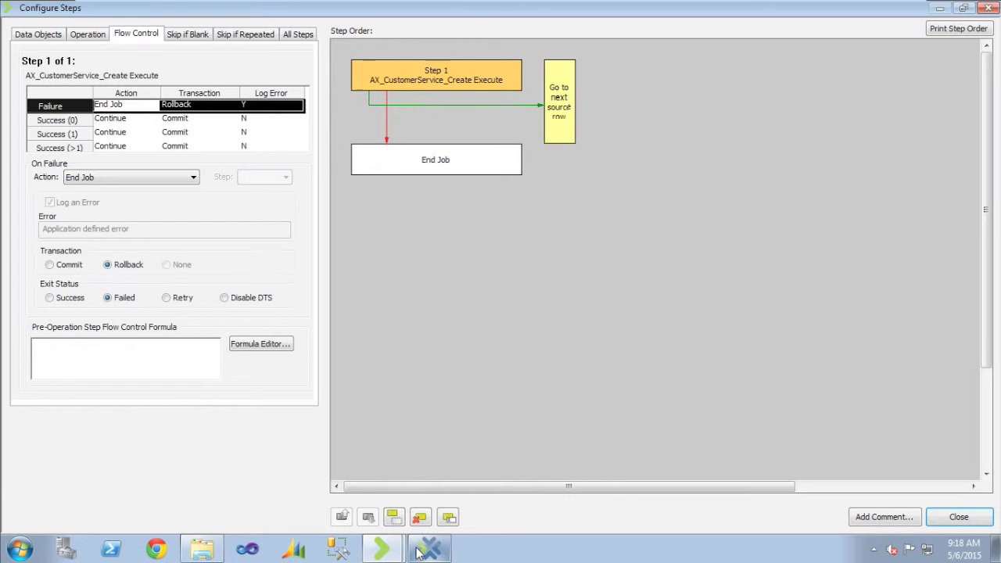
# - Switch to the Execution Log Viewer, examine the Fatal Error entry's details, and return to Sample.dts in Scribe Workbench
pyautogui.click(419, 551)
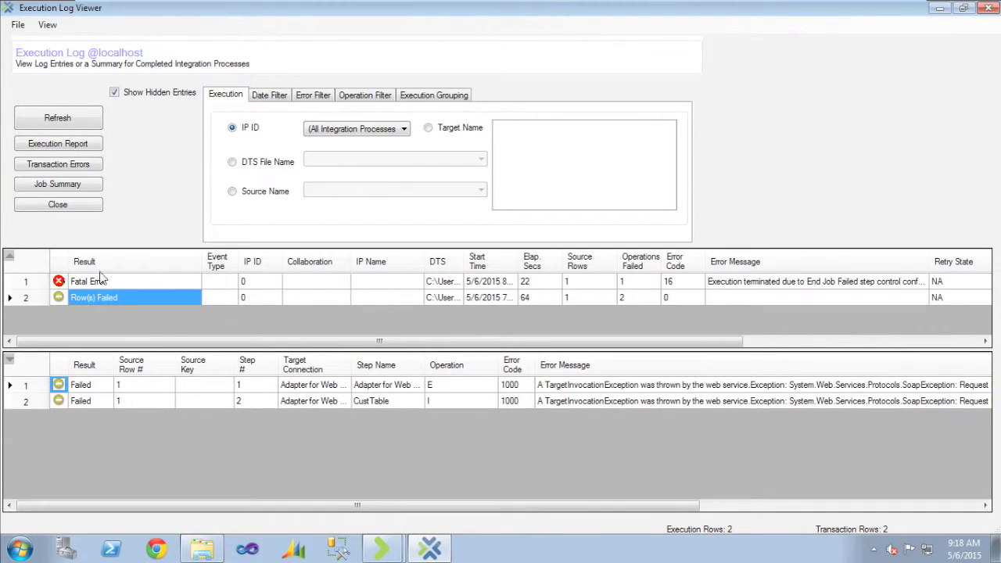
pyautogui.click(118, 282)
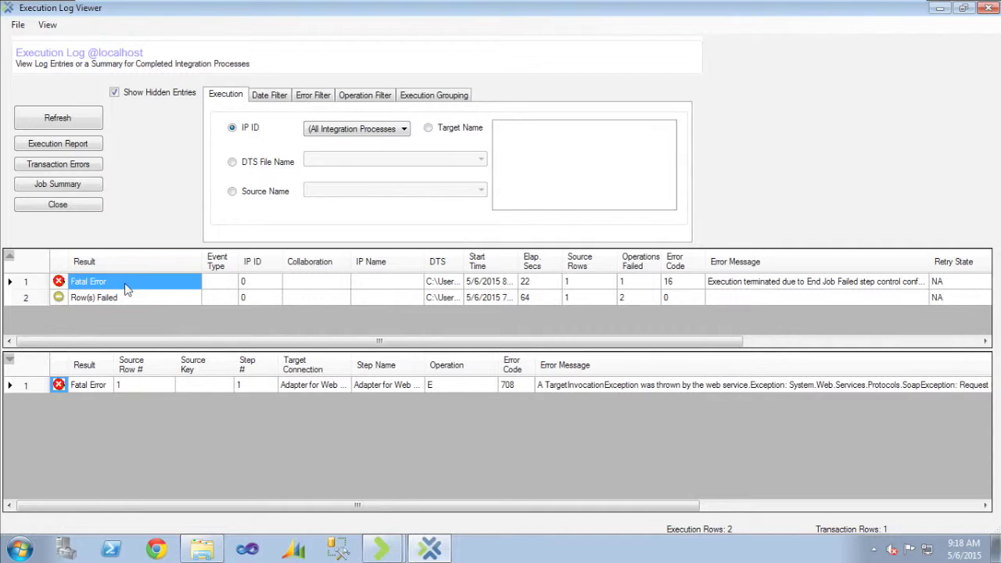
pyautogui.click(381, 548)
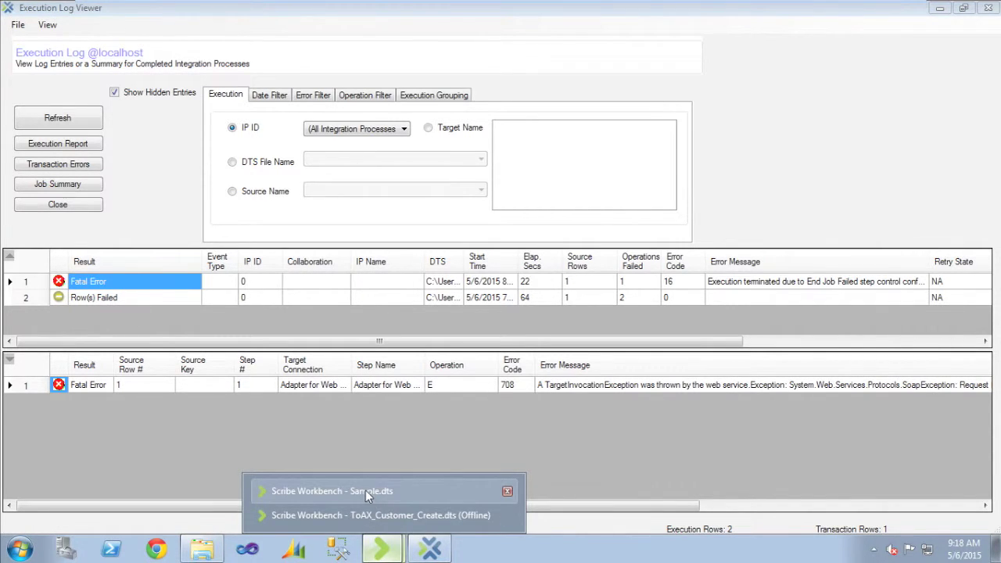
pyautogui.click(365, 490)
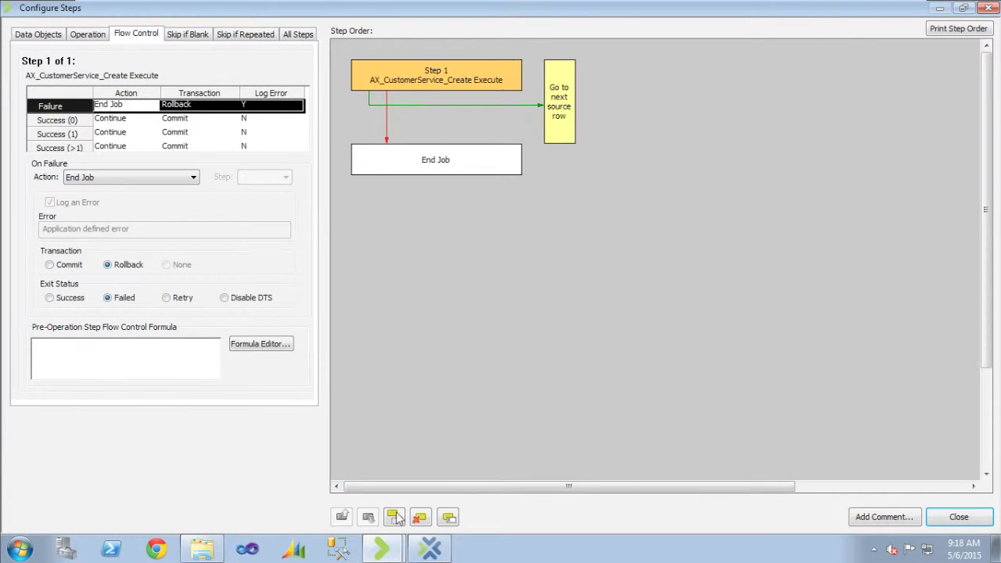
# - Switch to ToAX_Customer_Create.dts and read the pre-operation flow control formula of the AX_CustomerService_Find Execute step
pyautogui.moveTo(383, 550)
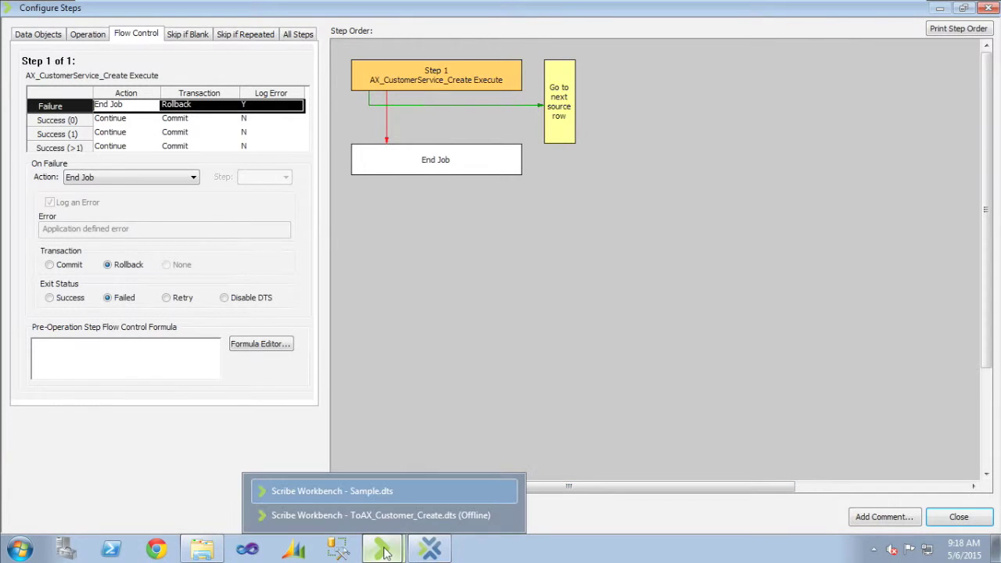
pyautogui.click(386, 515)
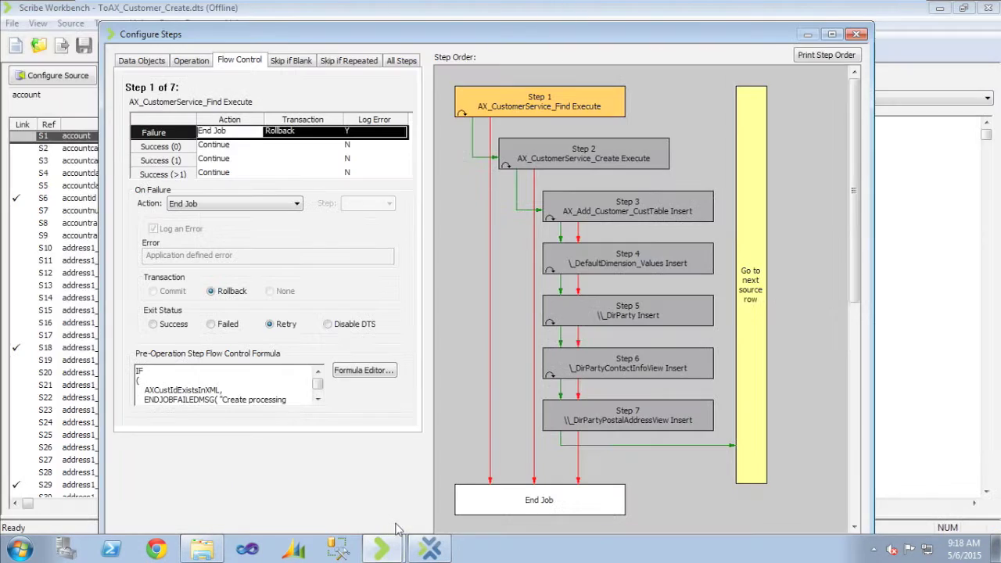
pyautogui.click(317, 400)
pyautogui.scroll(-4, 317, 402)
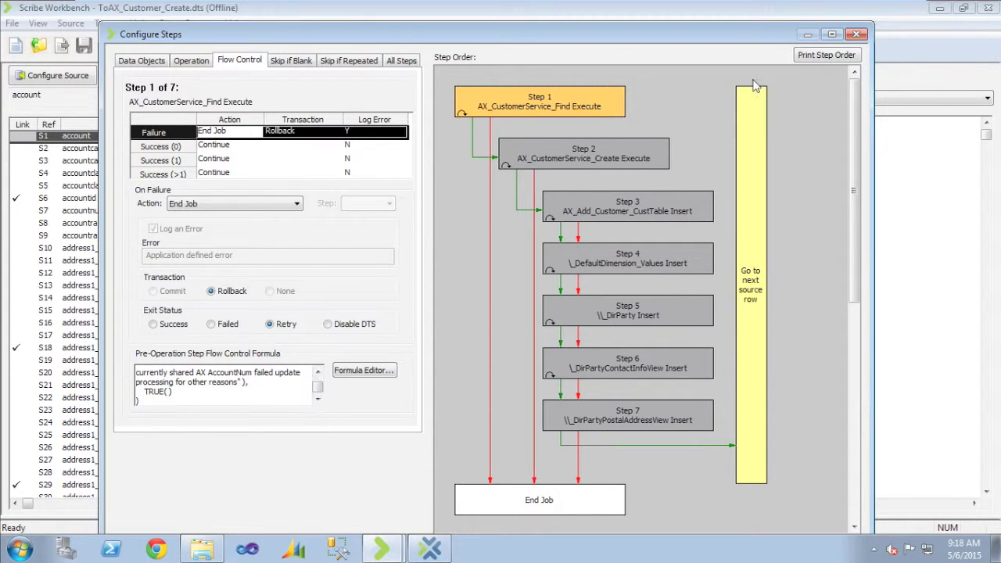
# - Read the pre-operation flow control formula of the AX_CustomerService_Create Execute step, and return to Sample.dts
pyautogui.click(642, 158)
pyautogui.click(316, 372)
pyautogui.click(316, 372)
pyautogui.click(316, 372)
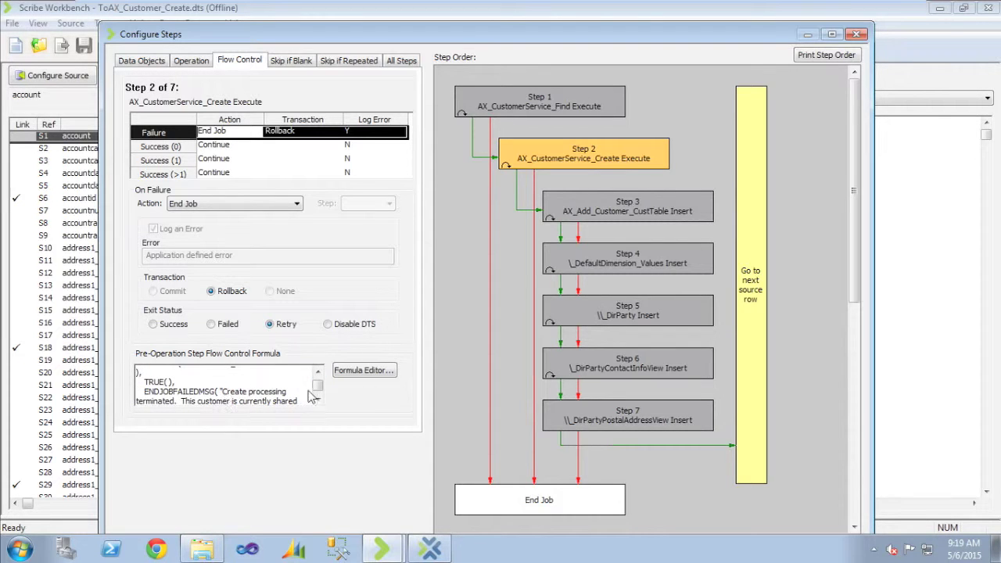
pyautogui.click(317, 372)
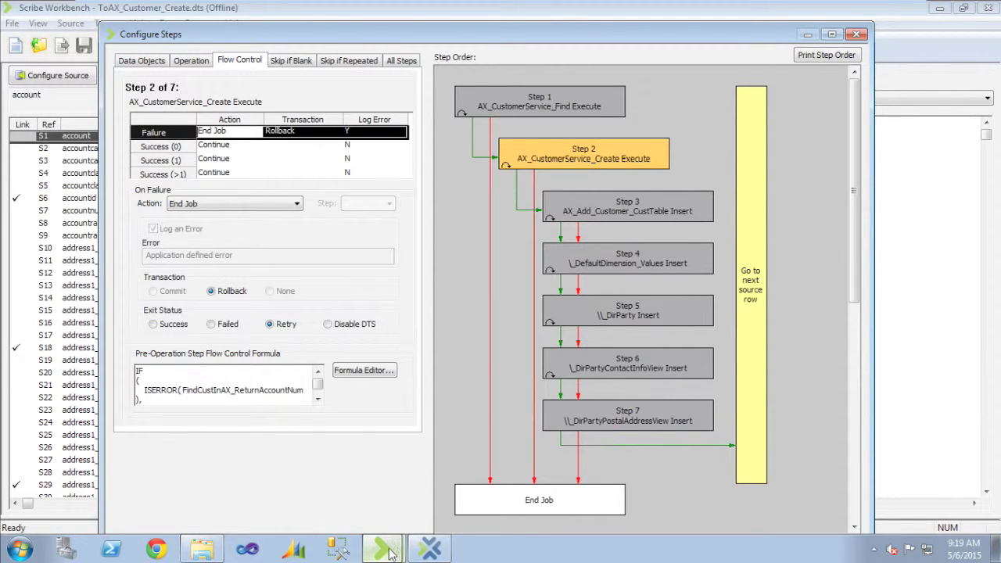
pyautogui.moveTo(391, 552)
pyautogui.click(383, 491)
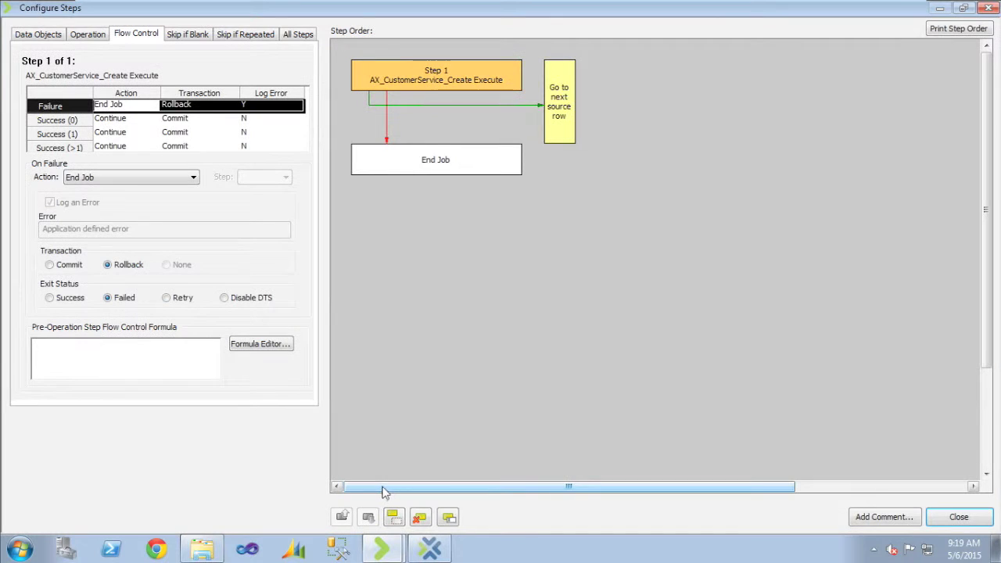